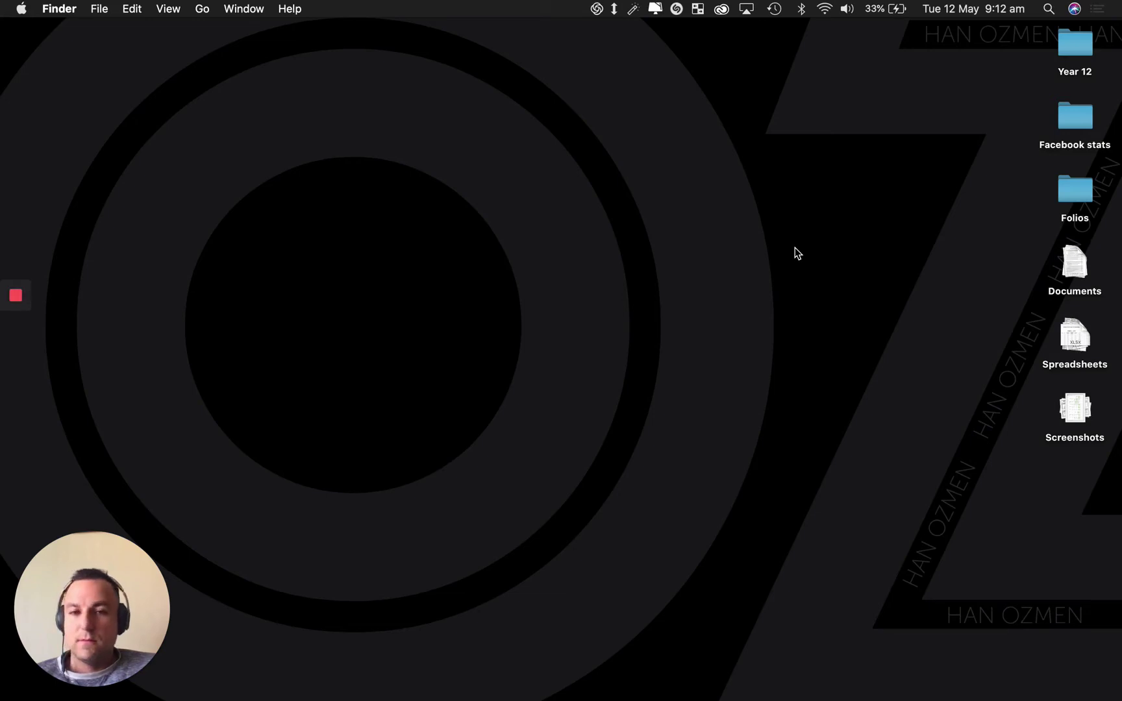
Step: In the Creative Cloud desktop app, launch Photoshop, then close the Creative Cloud window
{"action": "left_click", "coordinate": [754, 201]}
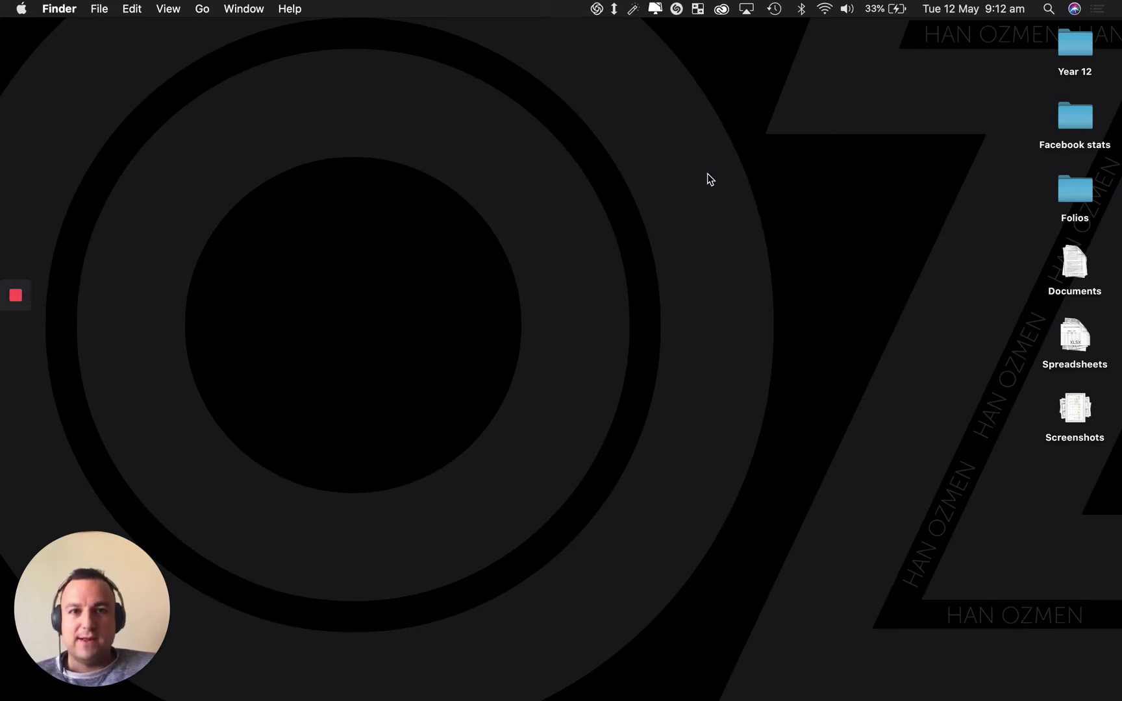
{"action": "left_click", "coordinate": [720, 10]}
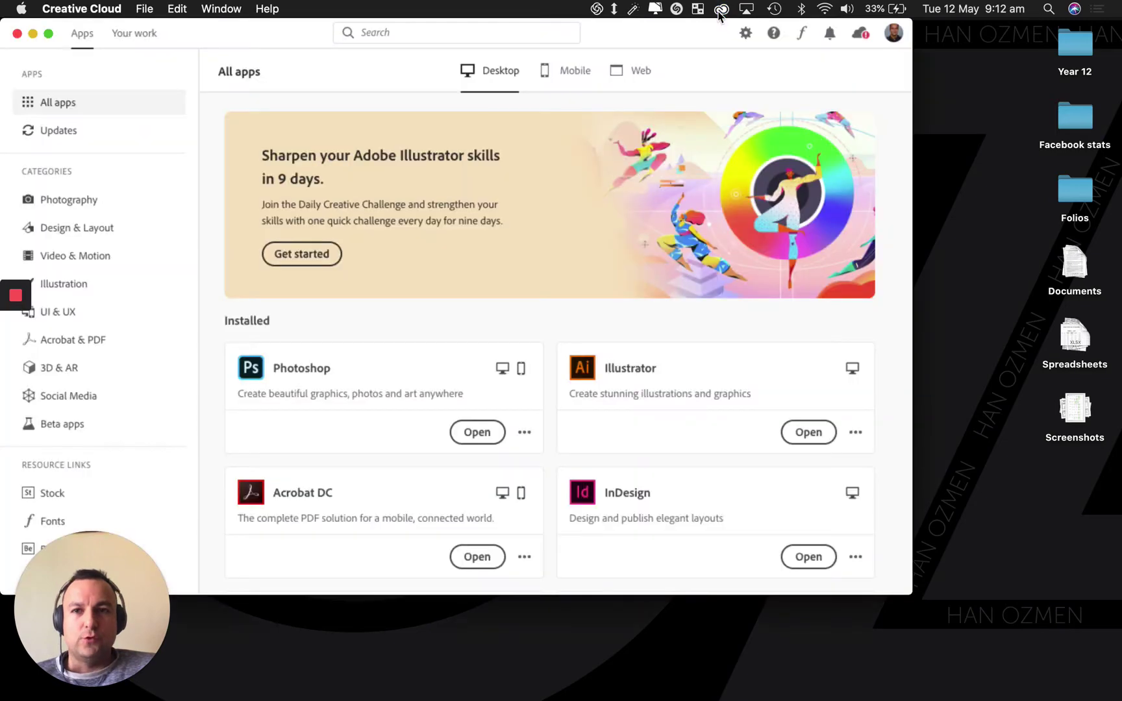
{"action": "double_click", "coordinate": [628, 47]}
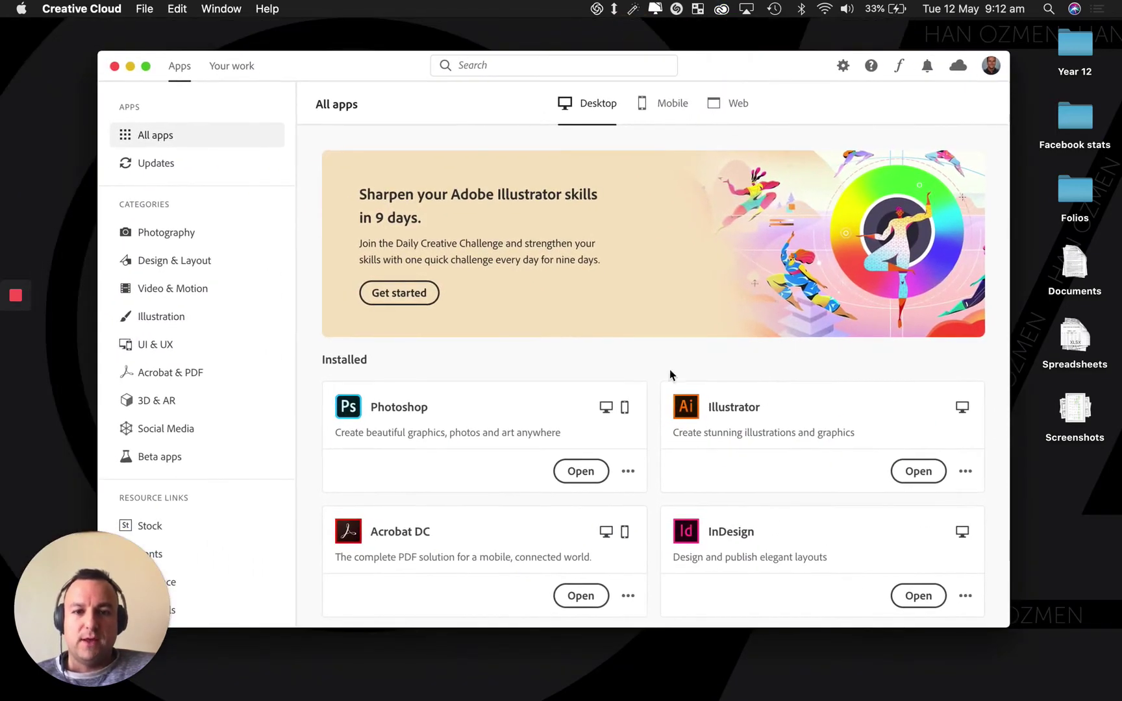
{"action": "scroll", "coordinate": [684, 464], "scroll_direction": "down", "scroll_amount": 1}
{"action": "scroll", "coordinate": [685, 465], "scroll_direction": "down", "scroll_amount": 4}
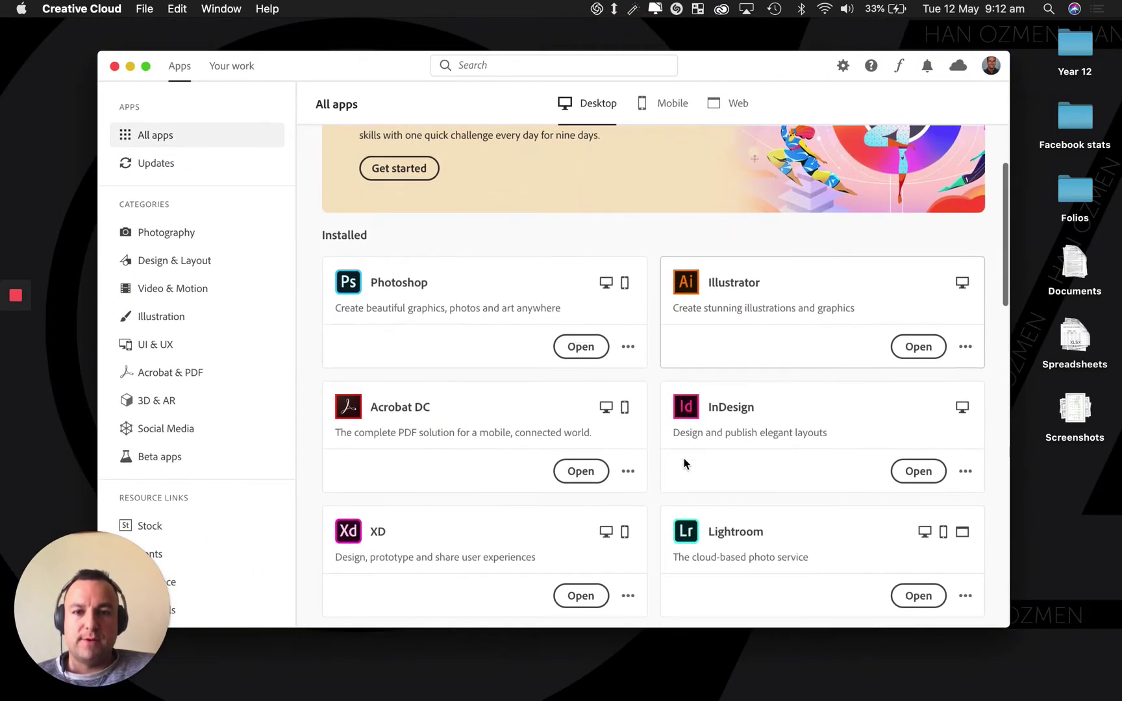
{"action": "left_click", "coordinate": [575, 348]}
{"action": "scroll", "coordinate": [592, 505], "scroll_direction": "down", "scroll_amount": 20}
{"action": "scroll", "coordinate": [578, 477], "scroll_direction": "down", "scroll_amount": 10}
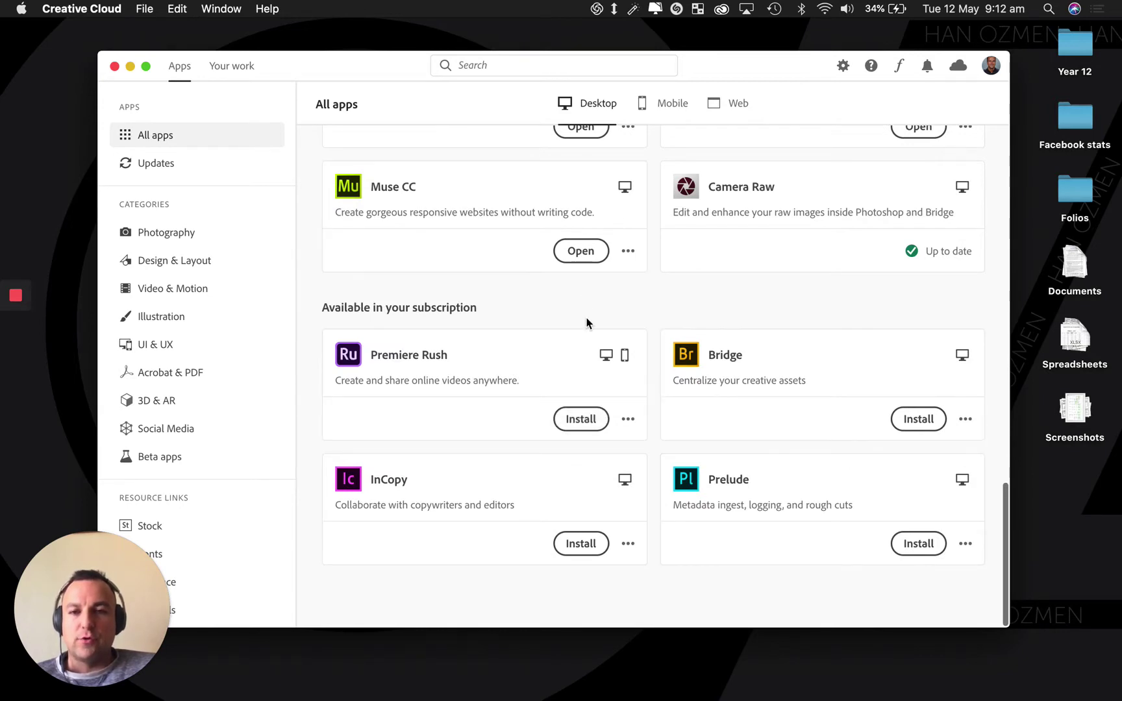
{"action": "left_click", "coordinate": [114, 66]}
Step: Search Google for 'students on the hub' and open the NSW Students WebStore result
{"action": "key", "text": "super+Tab"}
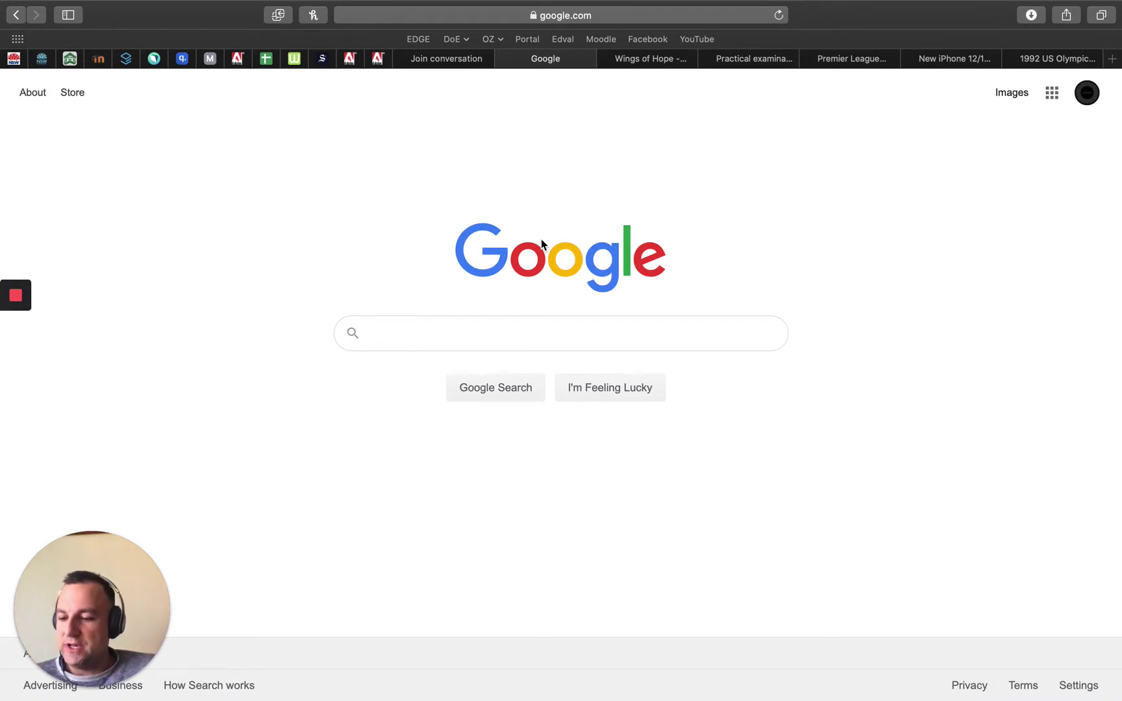
{"action": "type", "text": "stud"}
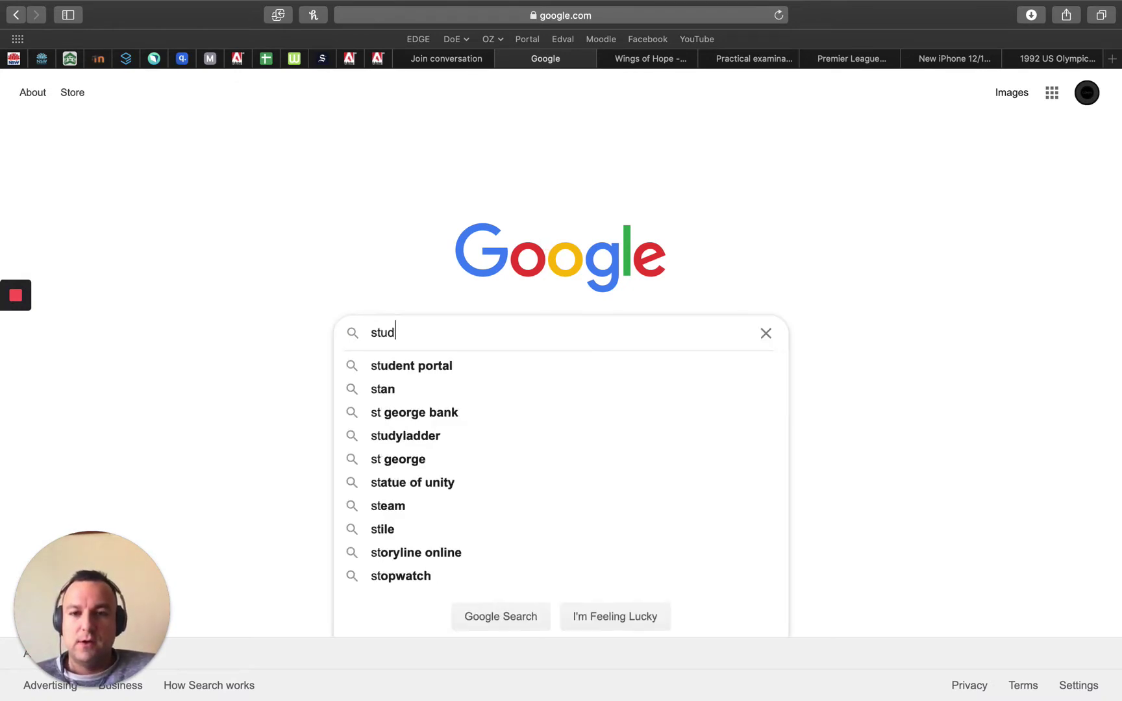
{"action": "type", "text": "ents on the hub"}
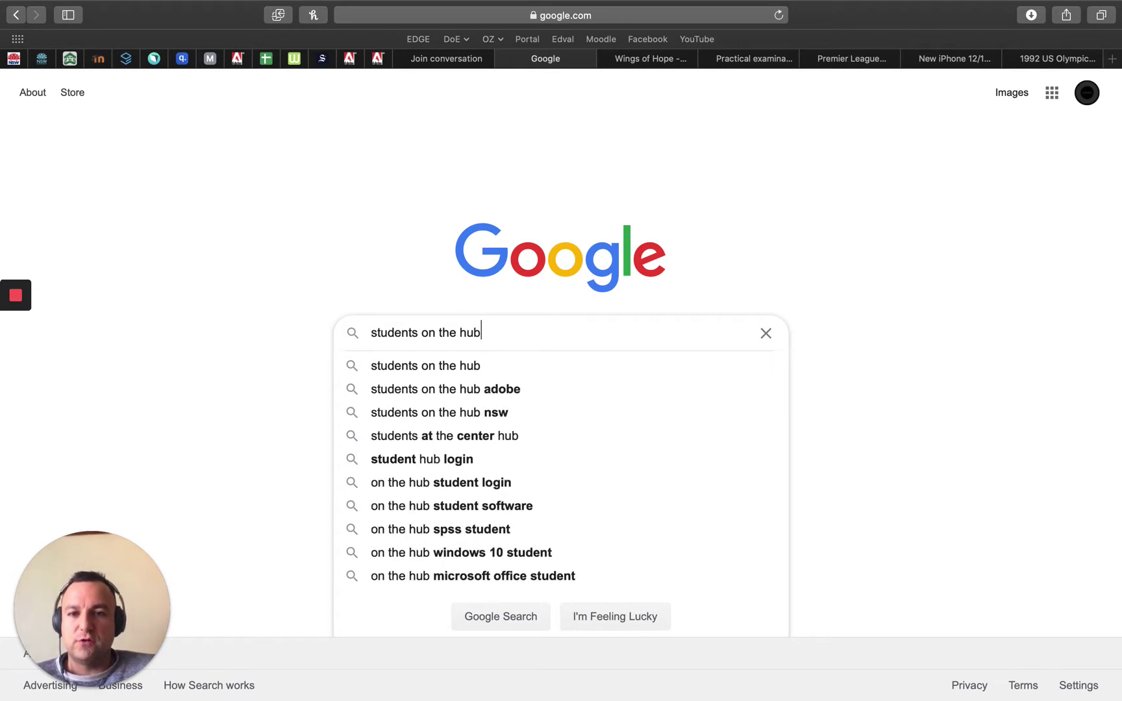
{"action": "key", "text": "Return"}
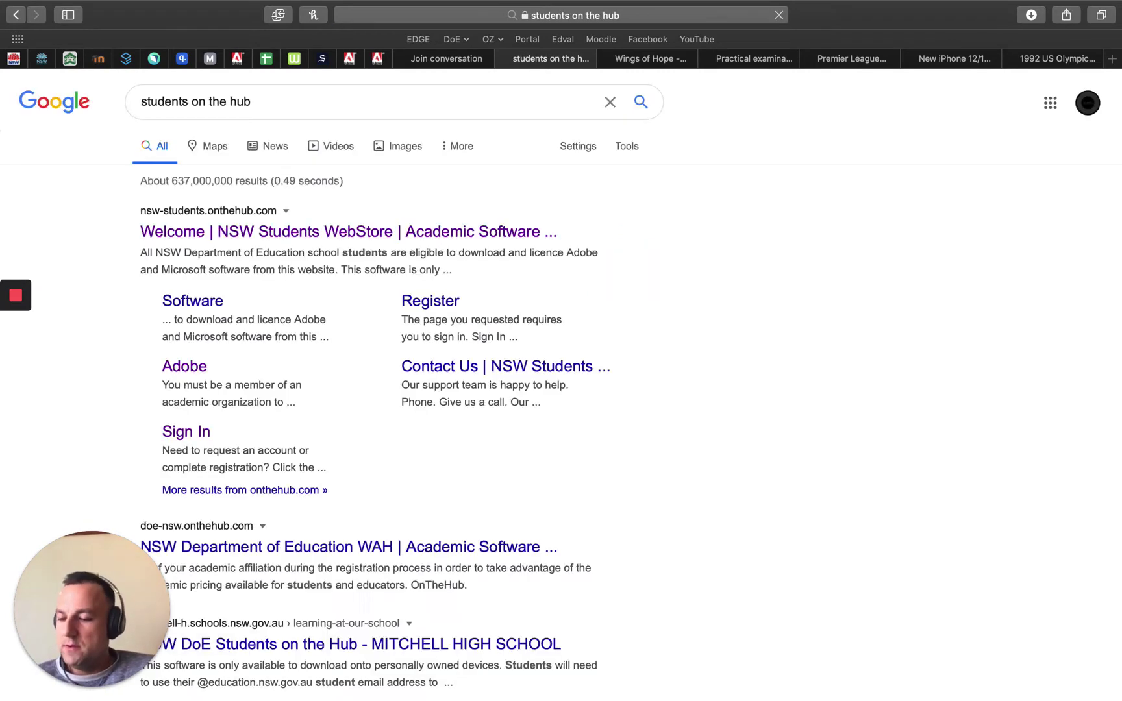
{"action": "left_click", "coordinate": [335, 234]}
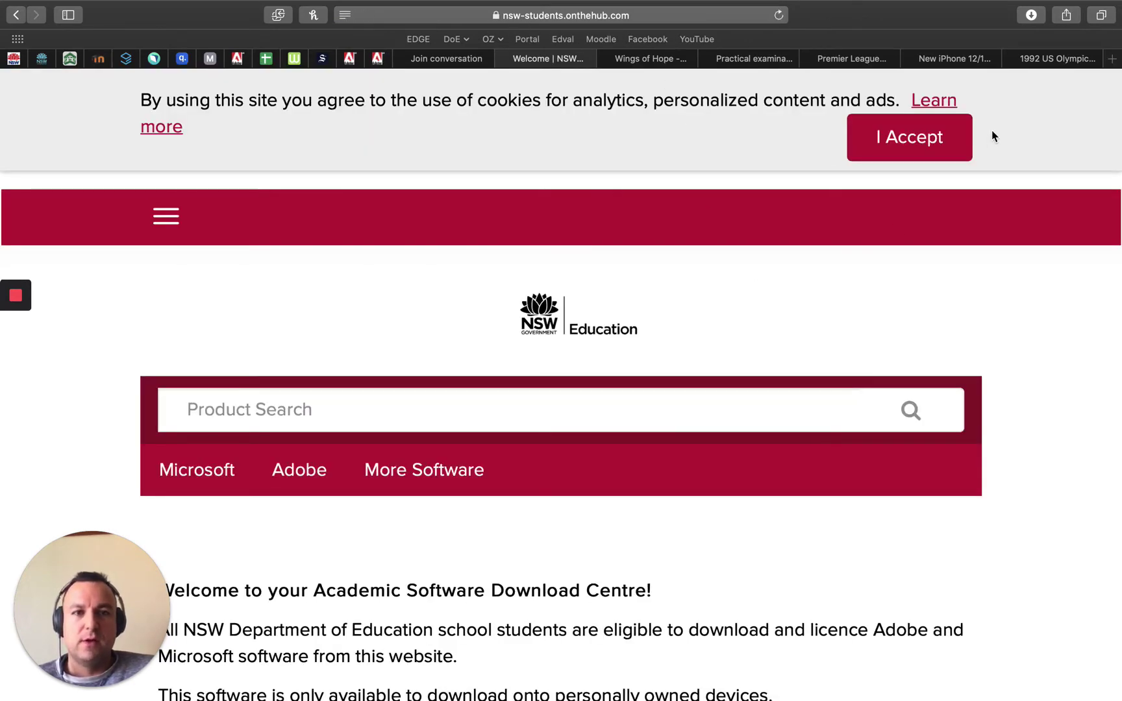
Step: Accept the cookie notice and zoom the page out so the whole header fits
{"action": "left_click", "coordinate": [913, 133]}
{"action": "key", "text": "super+minus"}
{"action": "key", "text": "super+minus"}
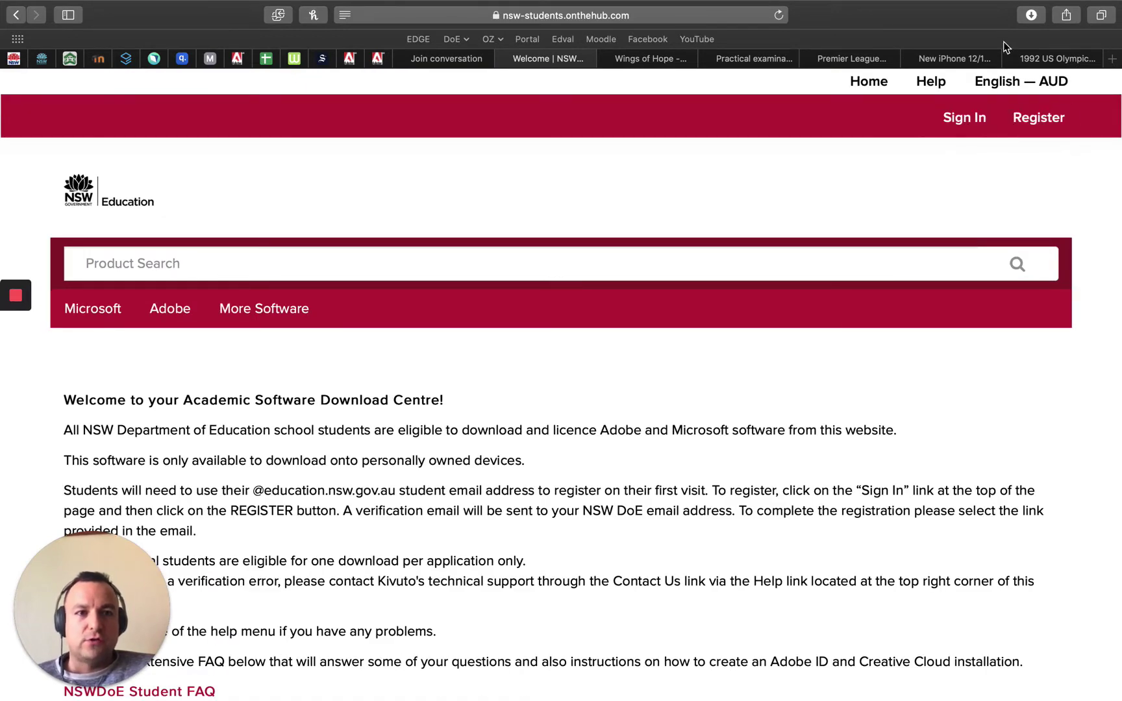
Step: On the WebStore sign-in page, enter the student's school email address as the username
{"action": "left_click", "coordinate": [967, 124]}
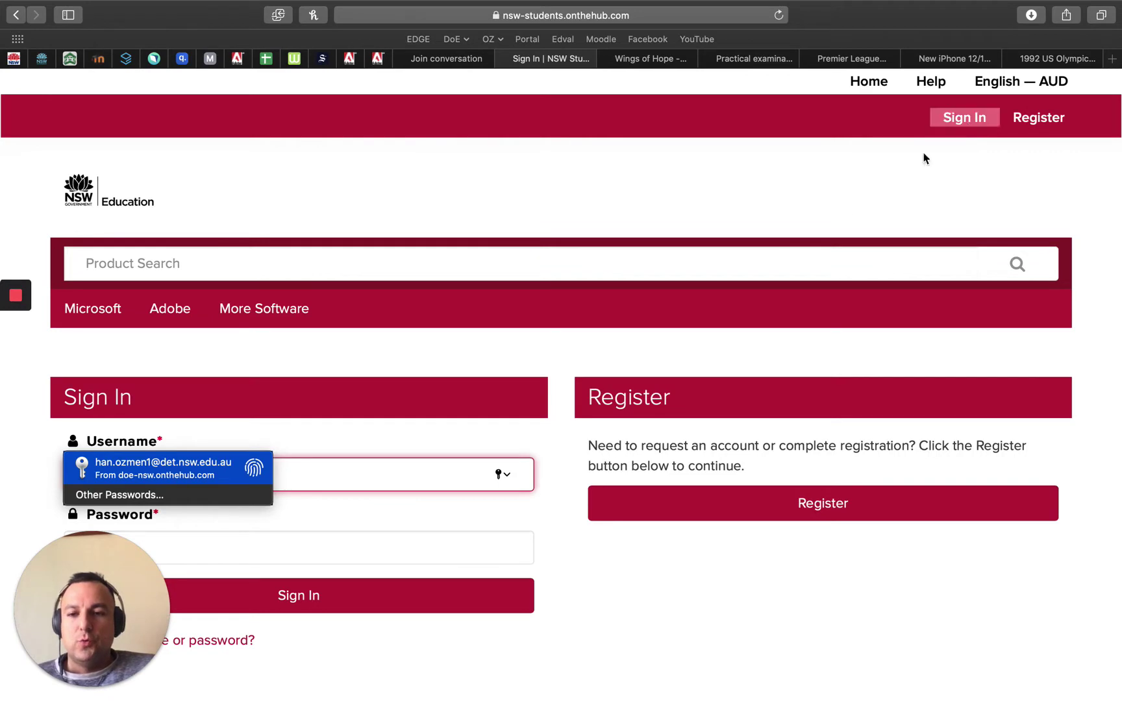
{"action": "left_click", "coordinate": [441, 431]}
{"action": "scroll", "coordinate": [439, 433], "scroll_direction": "down", "scroll_amount": 3}
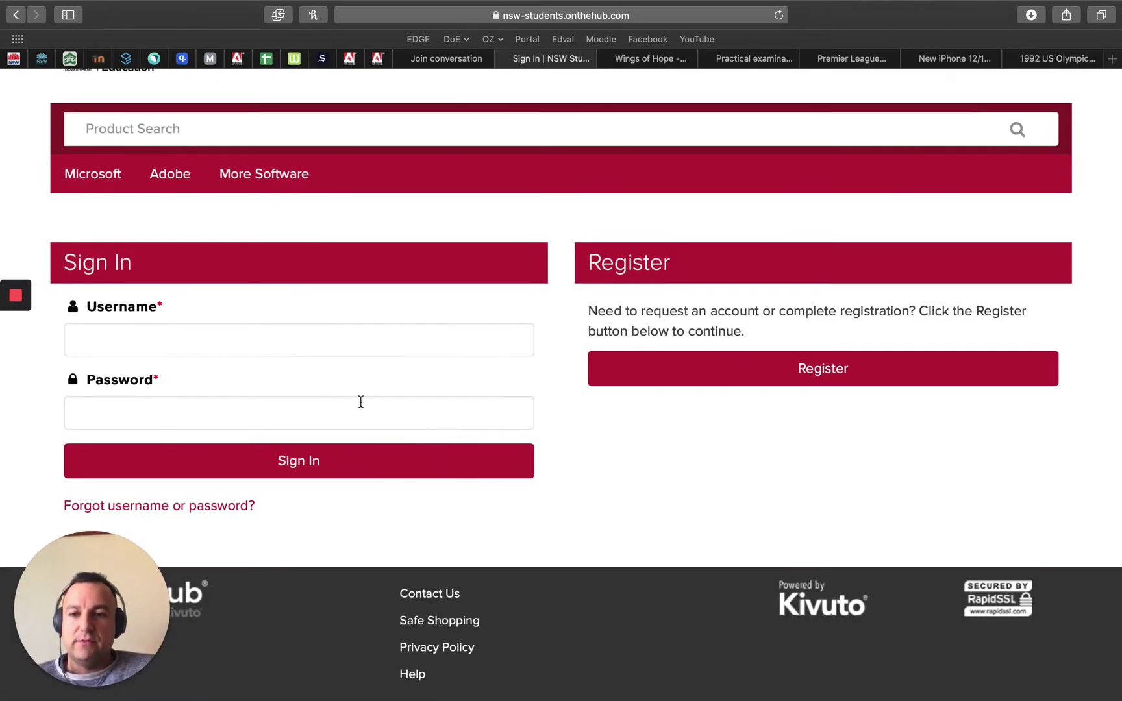
{"action": "left_click", "coordinate": [304, 333]}
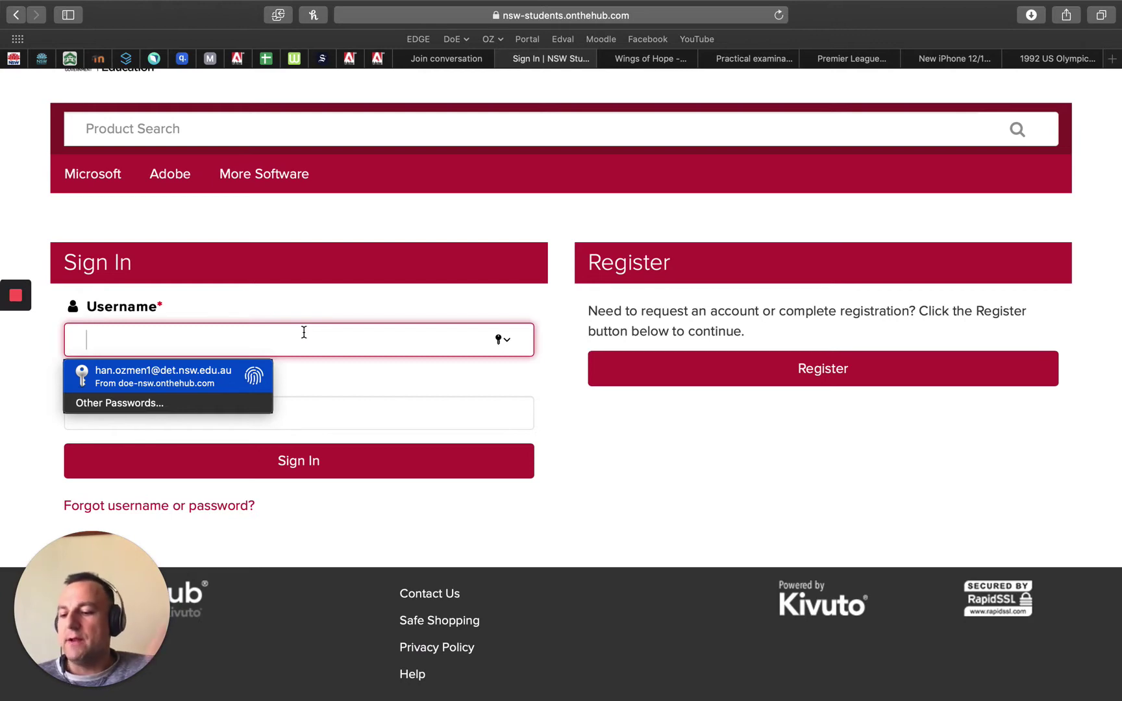
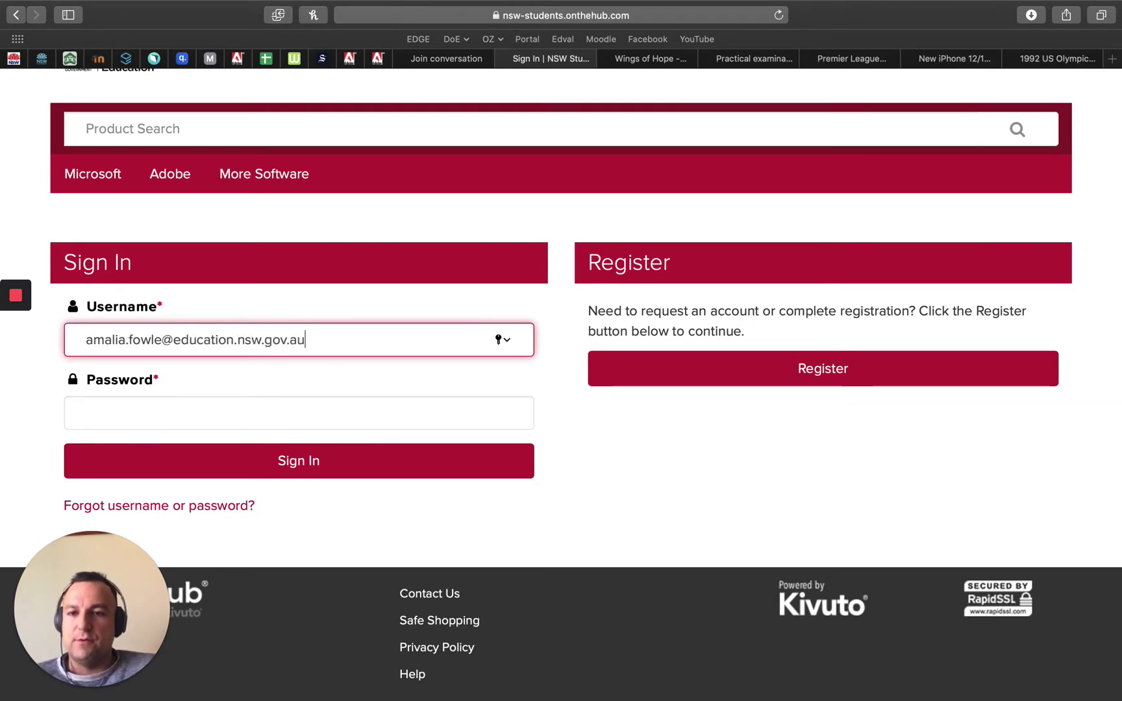
Step: Enter the account password and sign in to the student WebStore account
{"action": "left_click", "coordinate": [209, 414]}
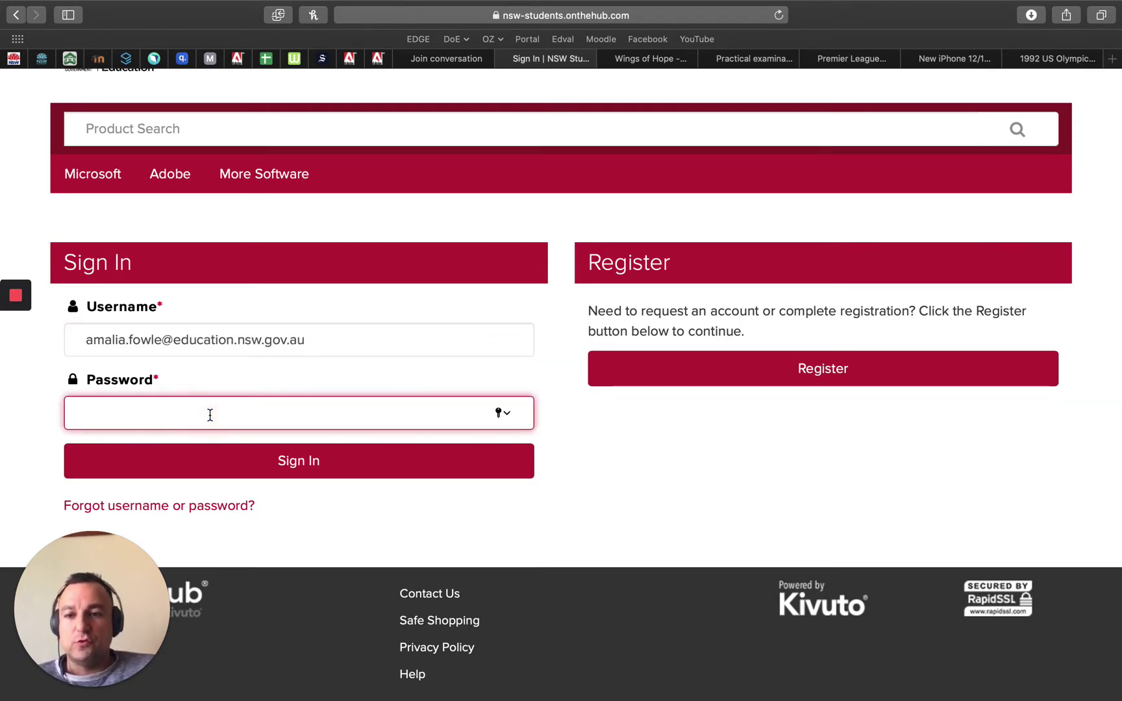
{"action": "key", "text": "super+plus"}
{"action": "key", "text": "super+plus"}
{"action": "key", "text": "super+plus"}
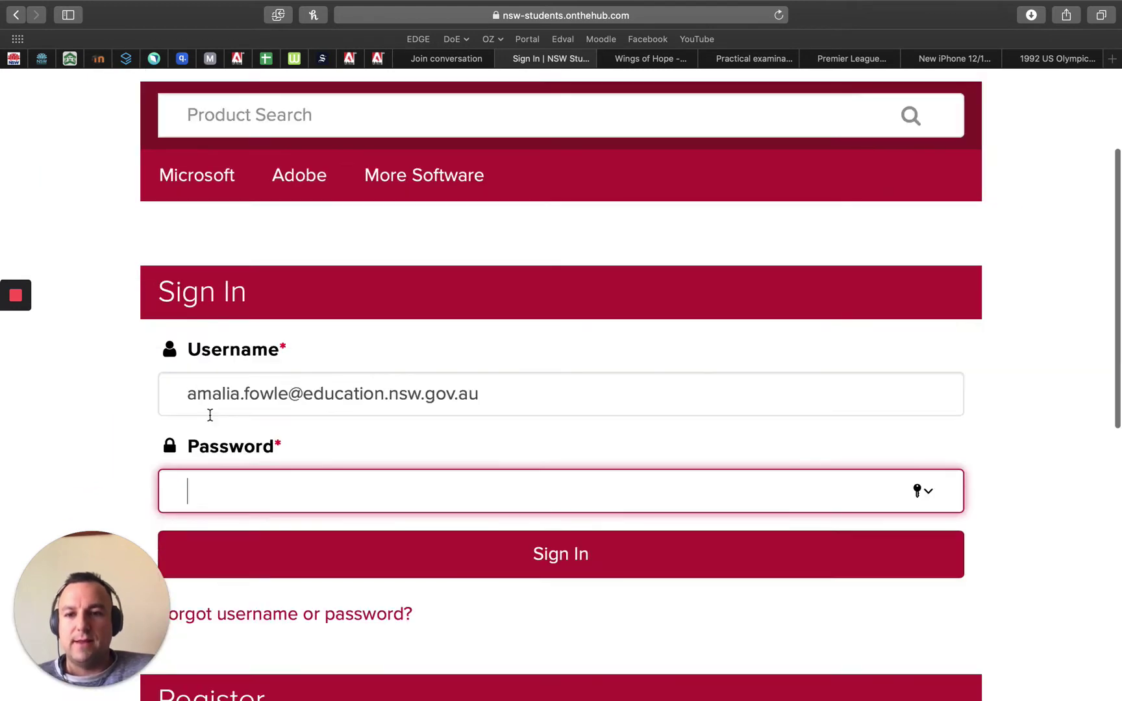
{"action": "scroll", "coordinate": [104, 432], "scroll_direction": "down", "scroll_amount": 4}
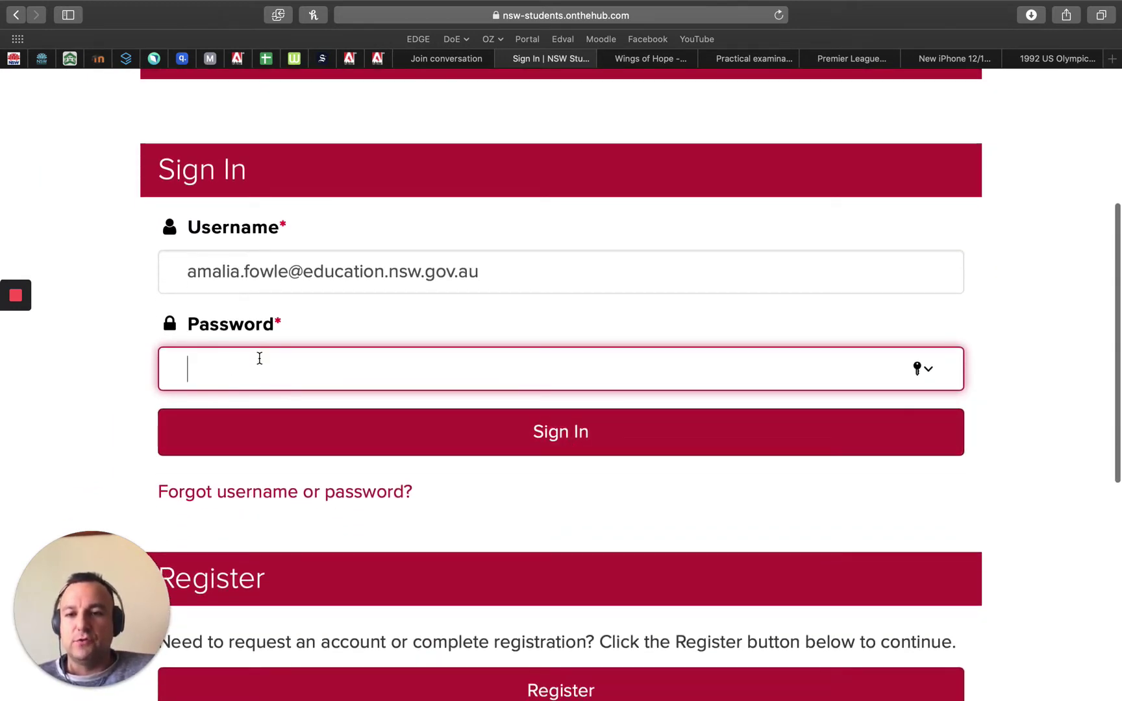
{"action": "type", "text": "•••"}
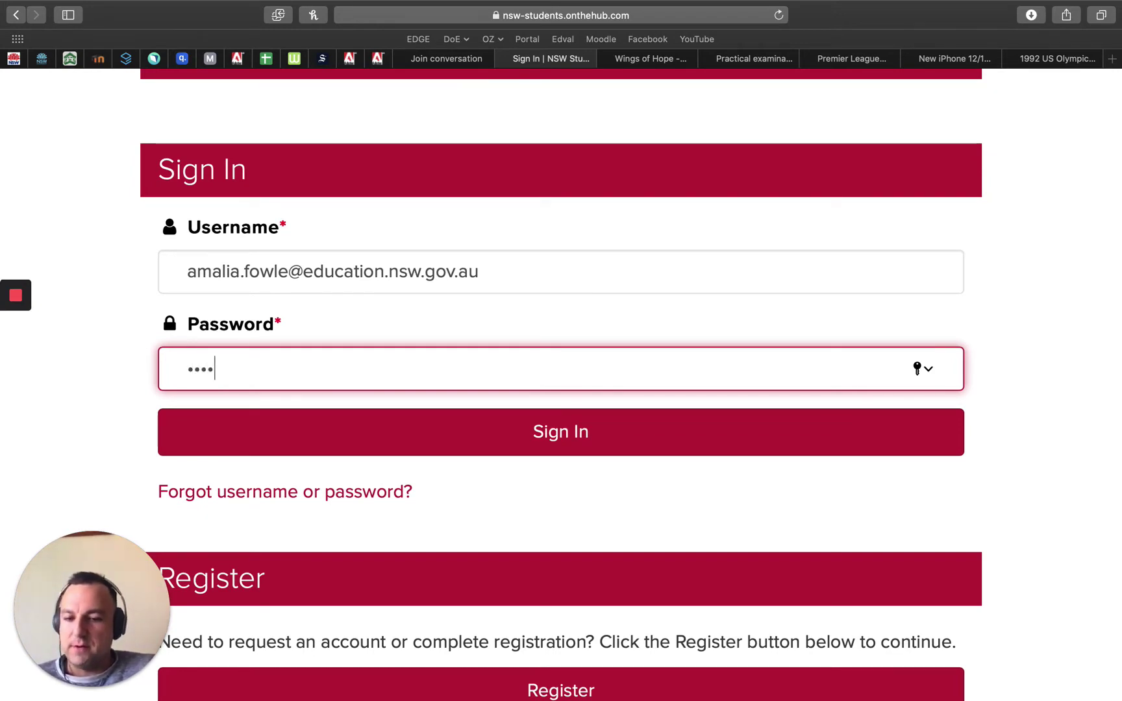
{"action": "type", "text": "••••"}
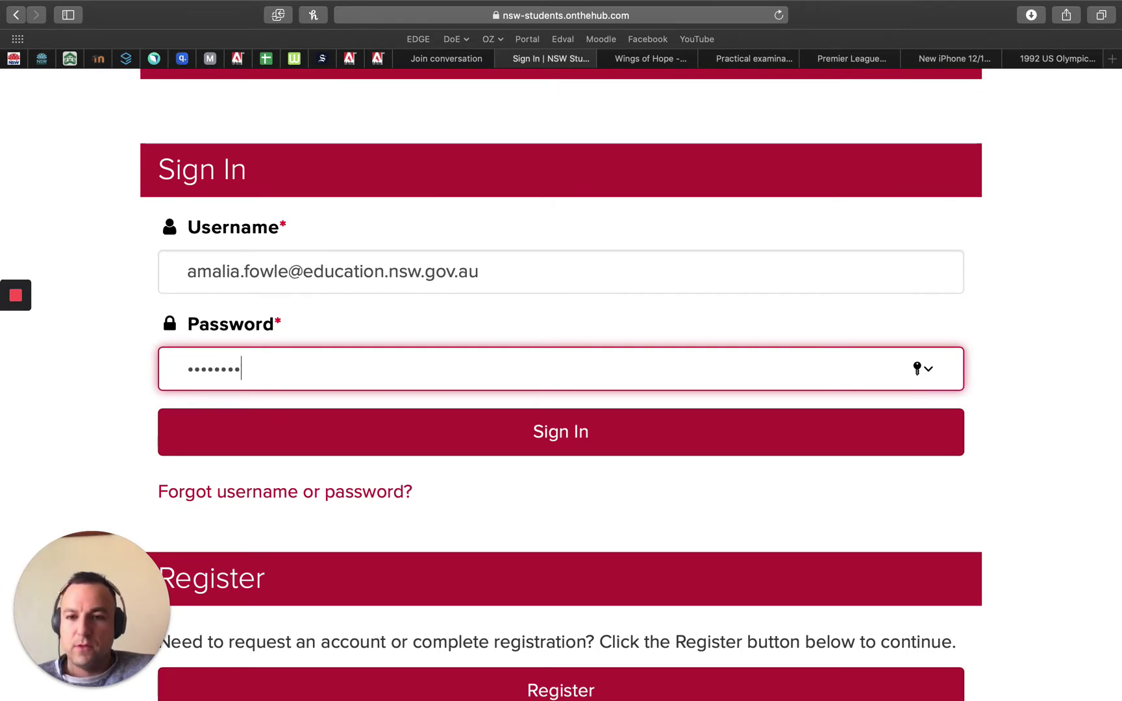
{"action": "scroll", "coordinate": [393, 427], "scroll_direction": "down", "scroll_amount": 3}
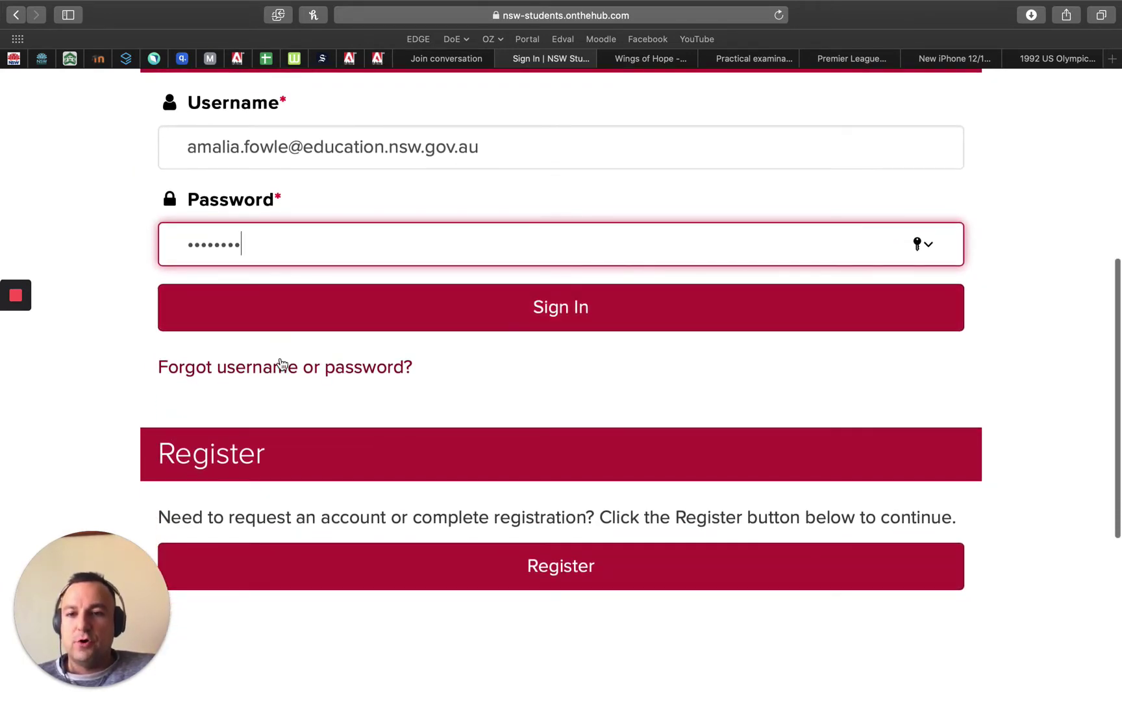
{"action": "scroll", "coordinate": [426, 381], "scroll_direction": "up", "scroll_amount": 2}
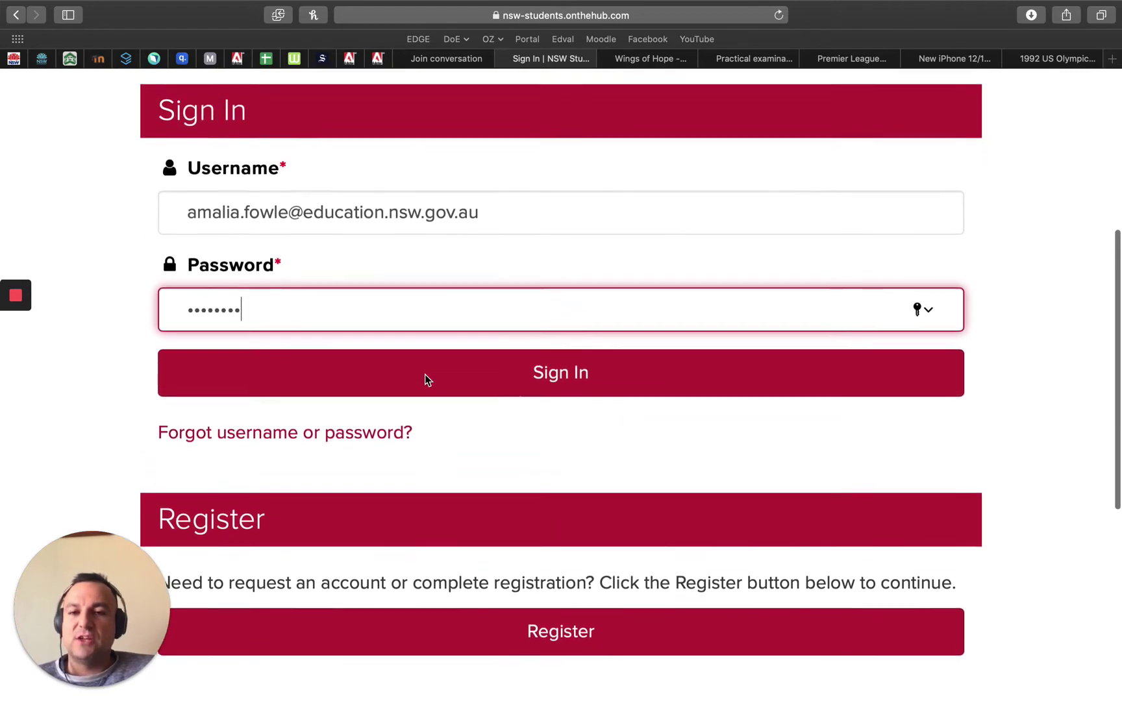
{"action": "scroll", "coordinate": [426, 380], "scroll_direction": "up", "scroll_amount": 1}
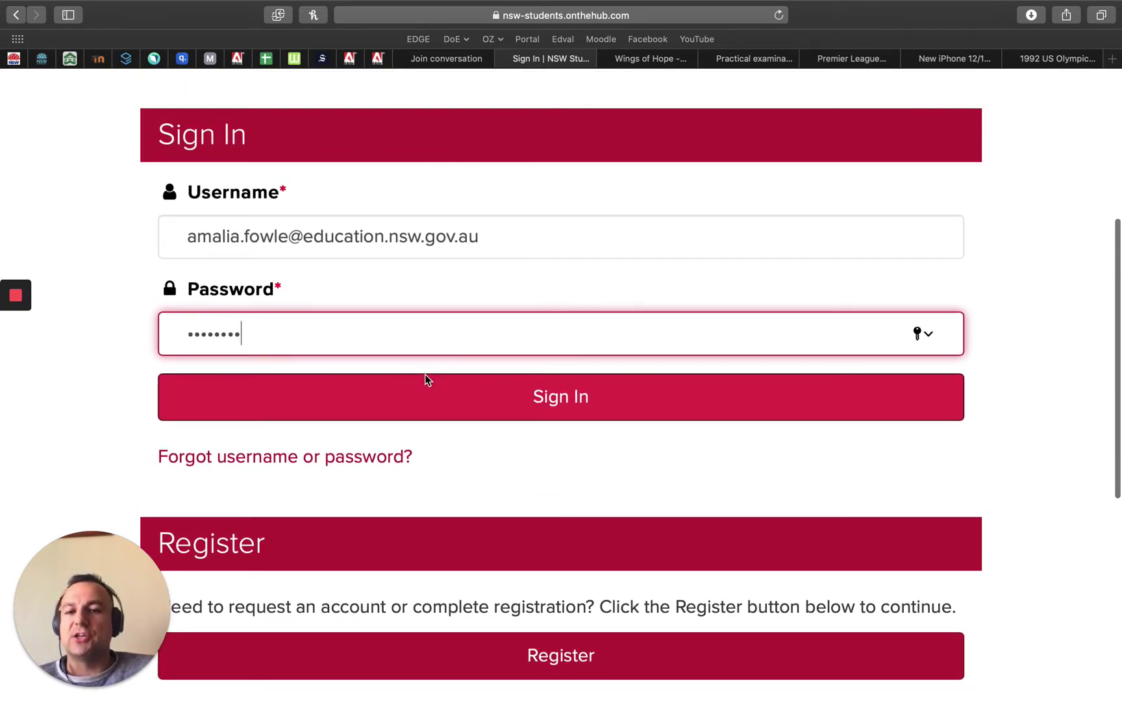
{"action": "left_click", "coordinate": [563, 406]}
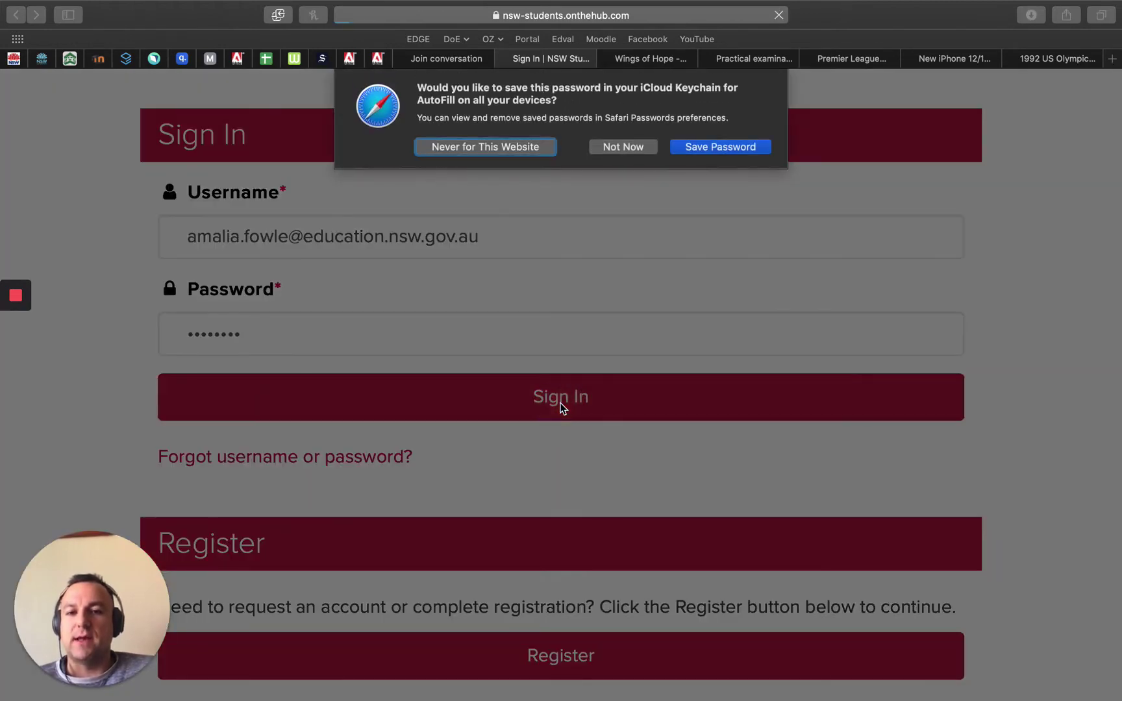
Step: Decline saving the password, then open the Adobe Creative Cloud Subscription product under Adobe
{"action": "left_click", "coordinate": [628, 148]}
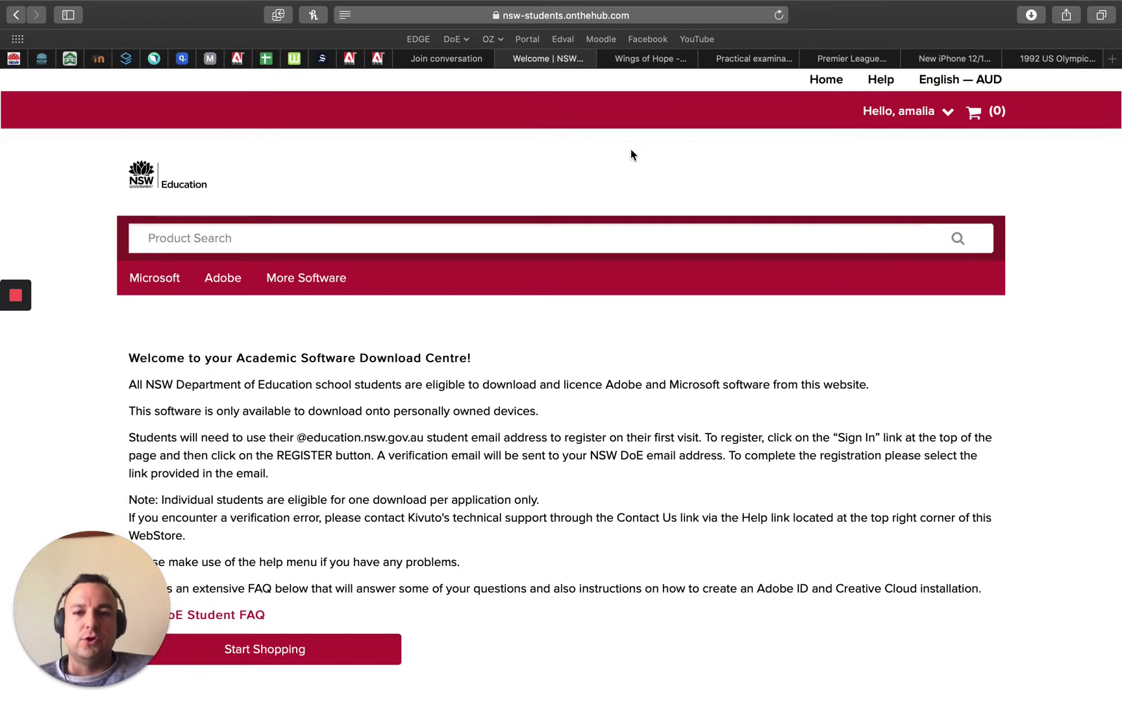
{"action": "scroll", "coordinate": [707, 383], "scroll_direction": "down", "scroll_amount": 3}
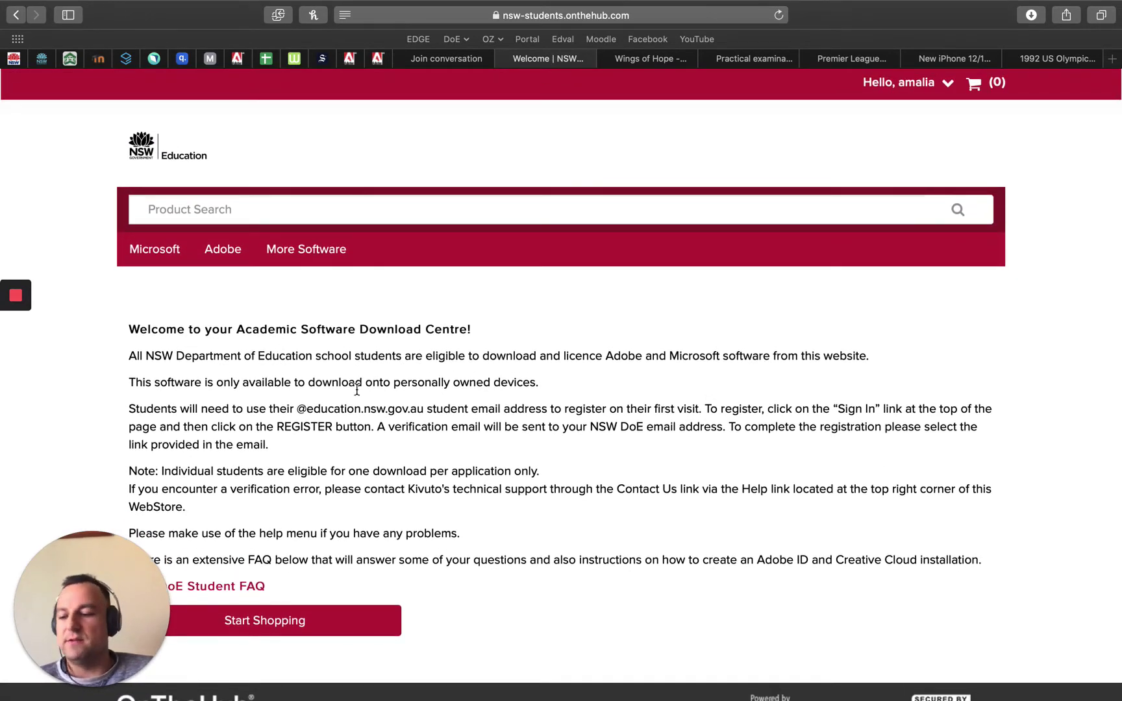
{"action": "left_click", "coordinate": [224, 255]}
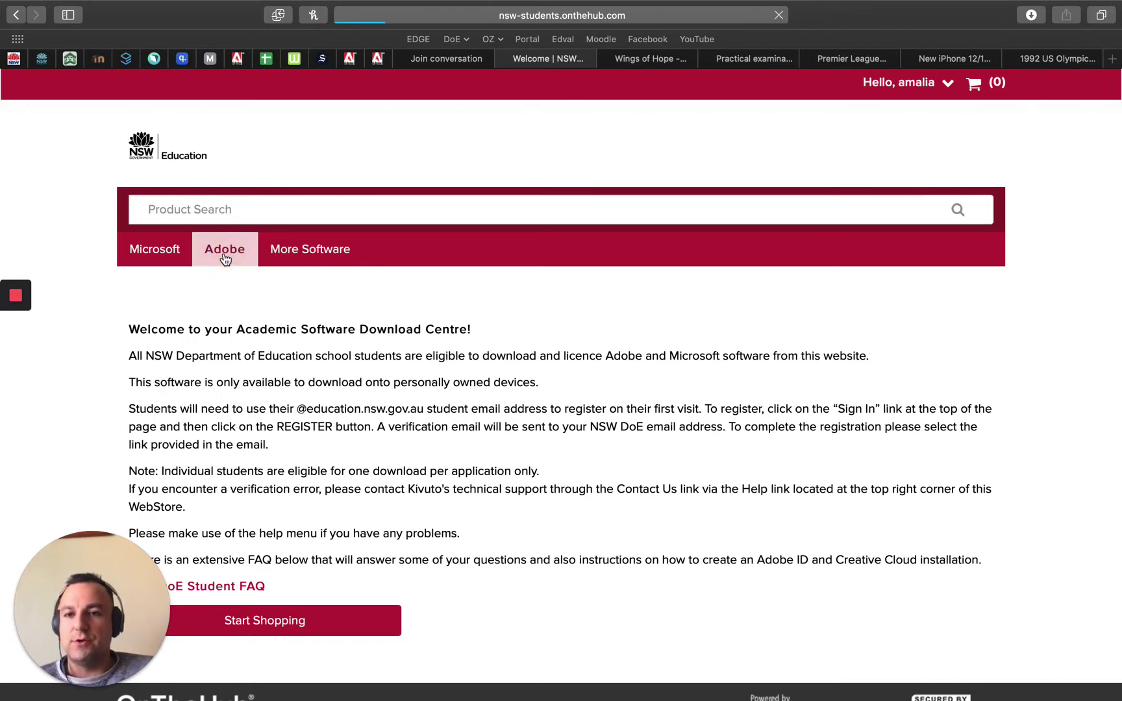
{"action": "scroll", "coordinate": [437, 440], "scroll_direction": "down", "scroll_amount": 5}
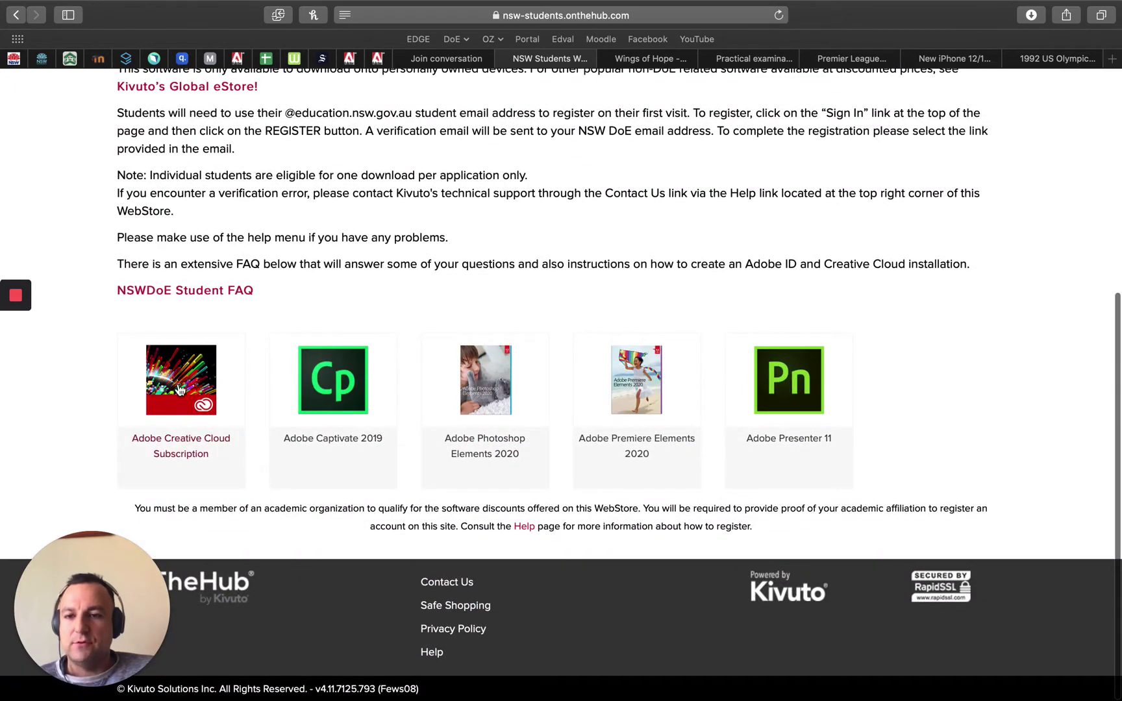
{"action": "left_click", "coordinate": [185, 387]}
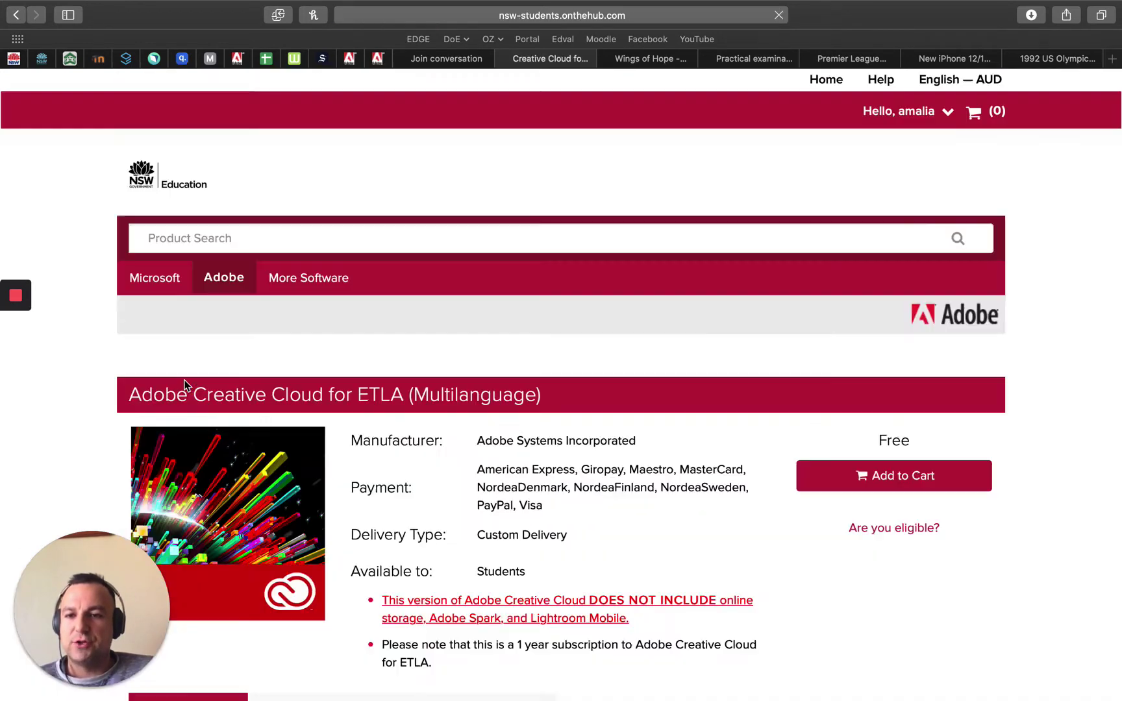
{"action": "scroll", "coordinate": [565, 411], "scroll_direction": "down", "scroll_amount": 4}
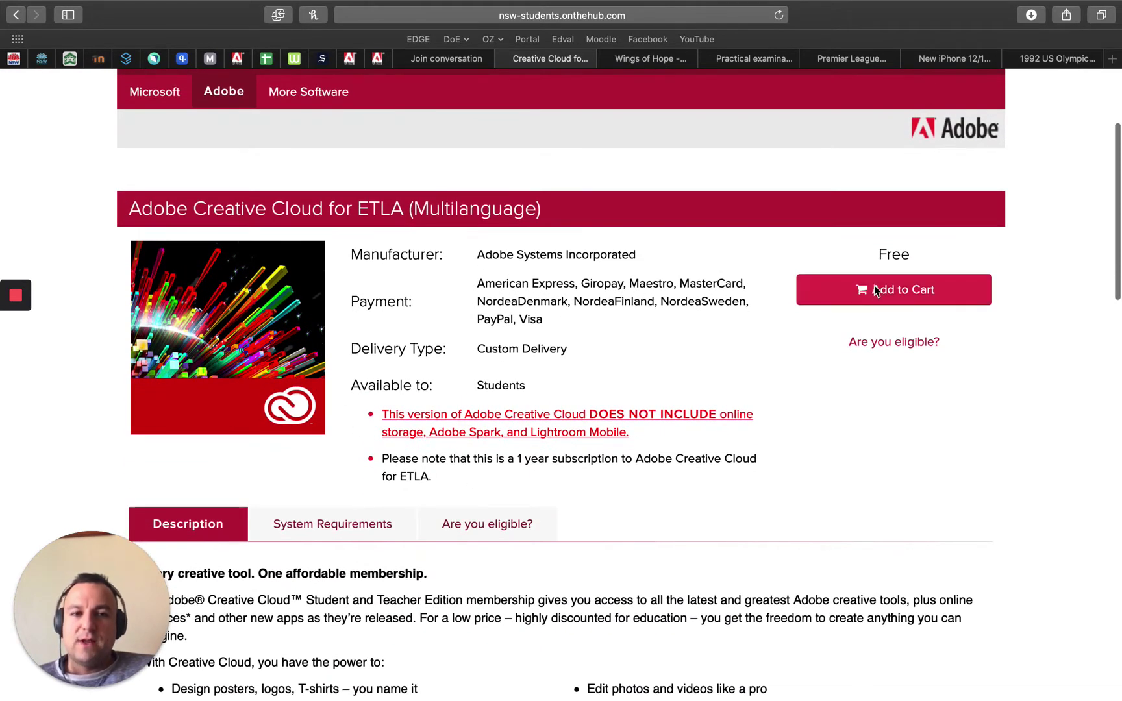
Step: Add Creative Cloud to the cart, then follow the error's 'renew your eligibility' link
{"action": "left_click", "coordinate": [921, 293]}
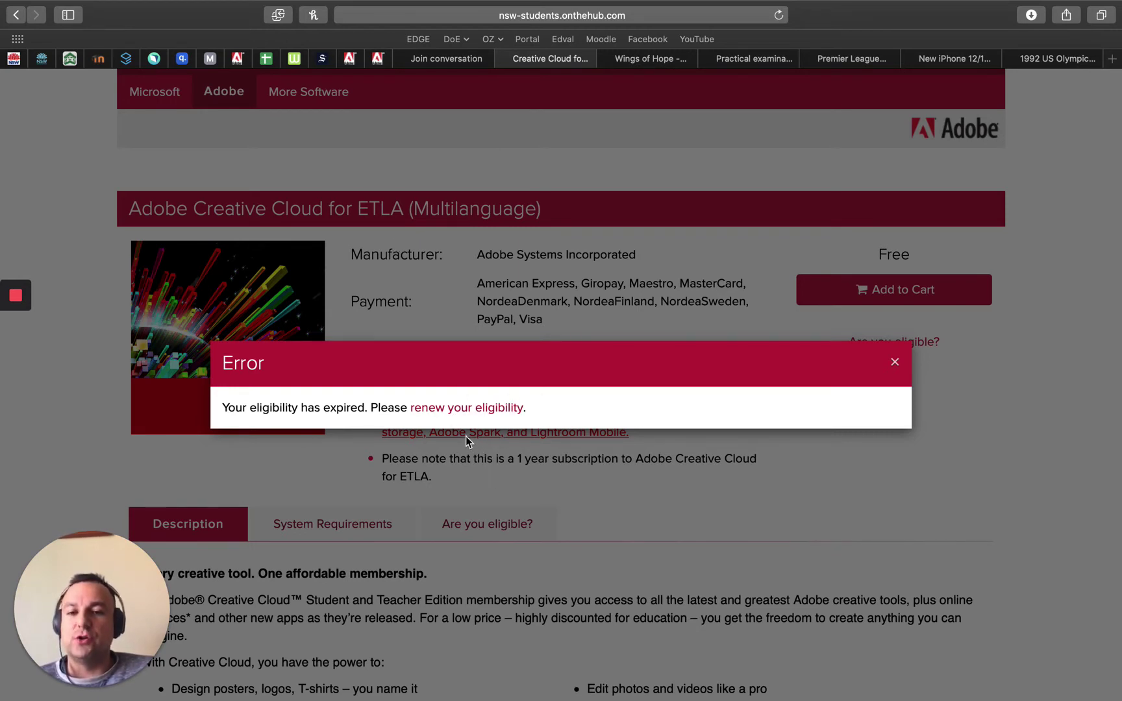
{"action": "left_click", "coordinate": [453, 408]}
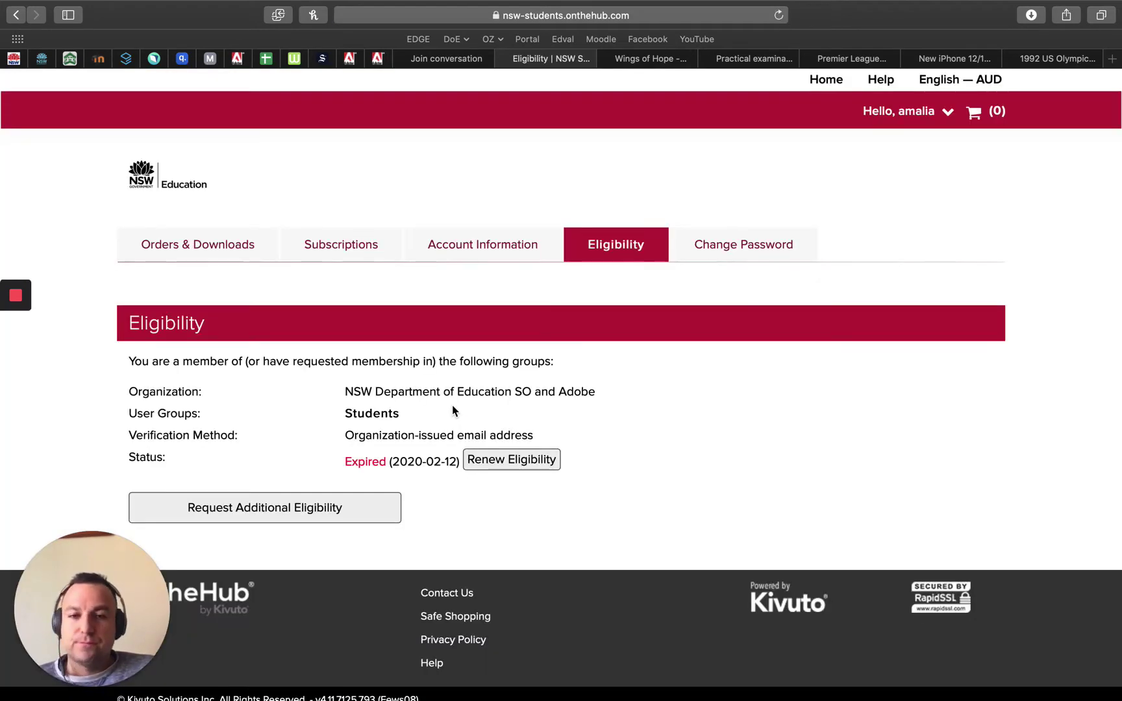
{"action": "scroll", "coordinate": [447, 426], "scroll_direction": "down", "scroll_amount": 1}
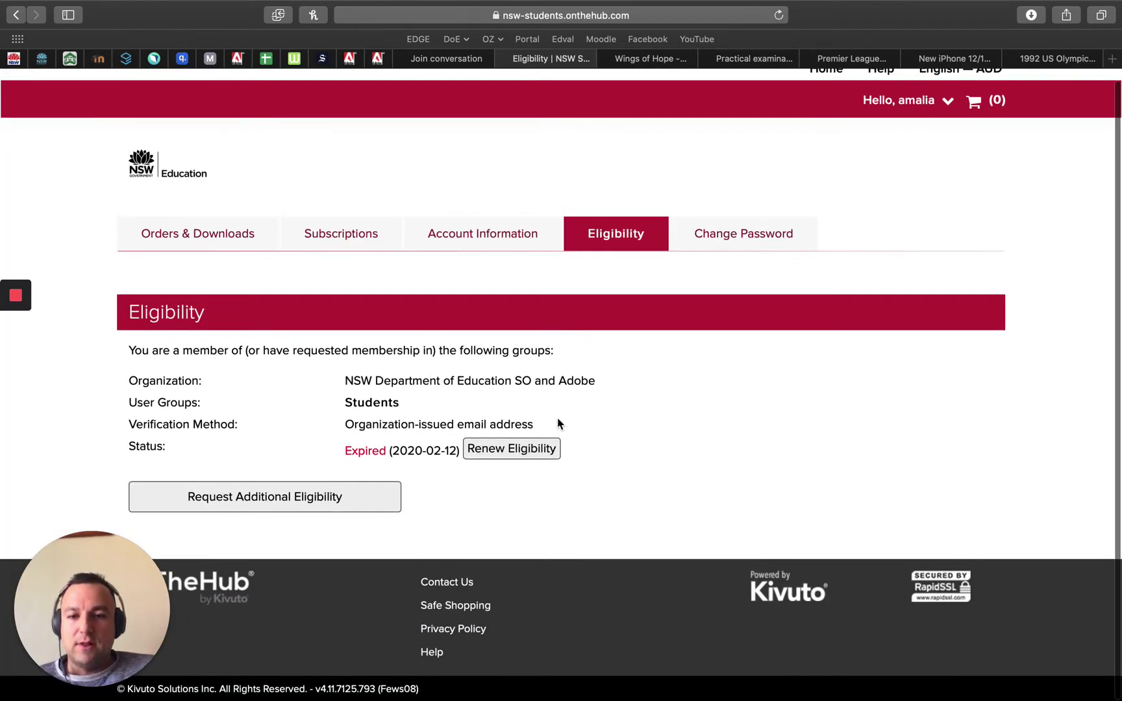
Step: Start Renew Eligibility and type the school-issued email address into the verification field
{"action": "left_click", "coordinate": [524, 450]}
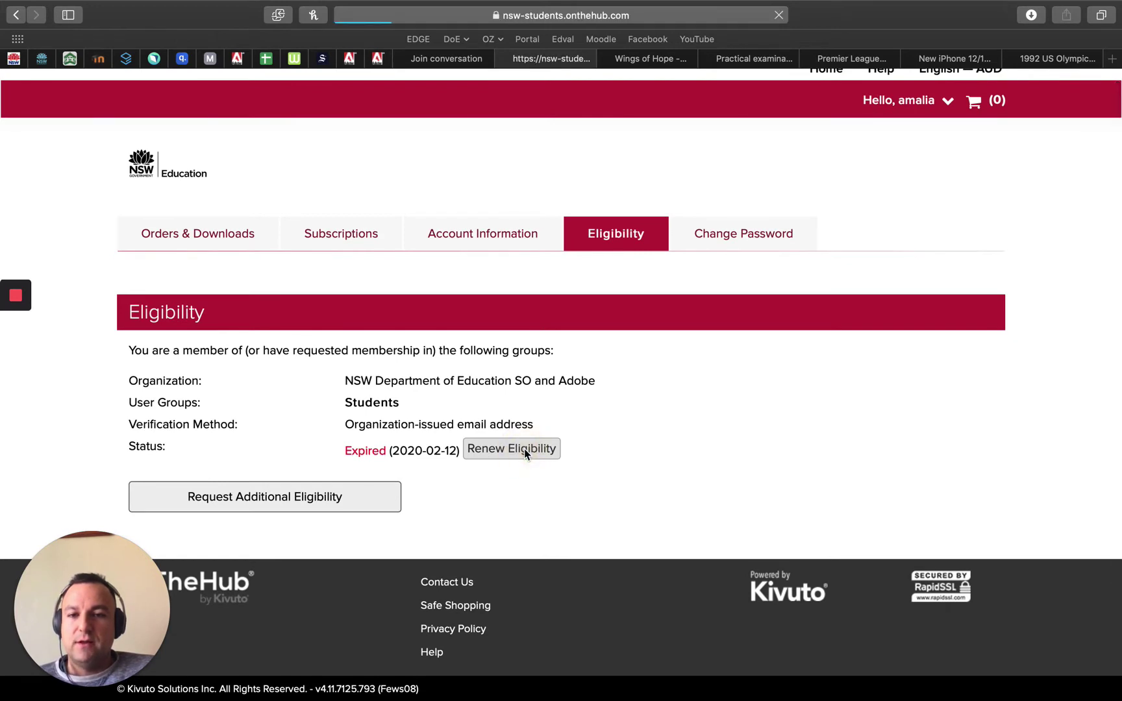
{"action": "scroll", "coordinate": [524, 449], "scroll_direction": "down", "scroll_amount": 1}
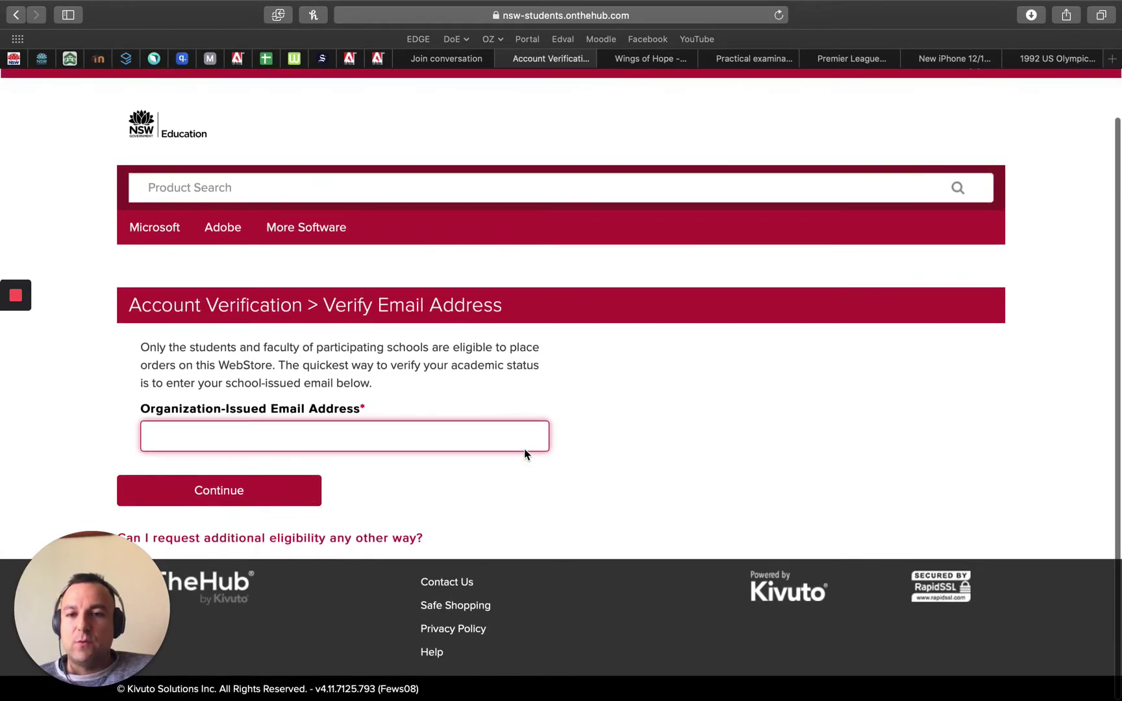
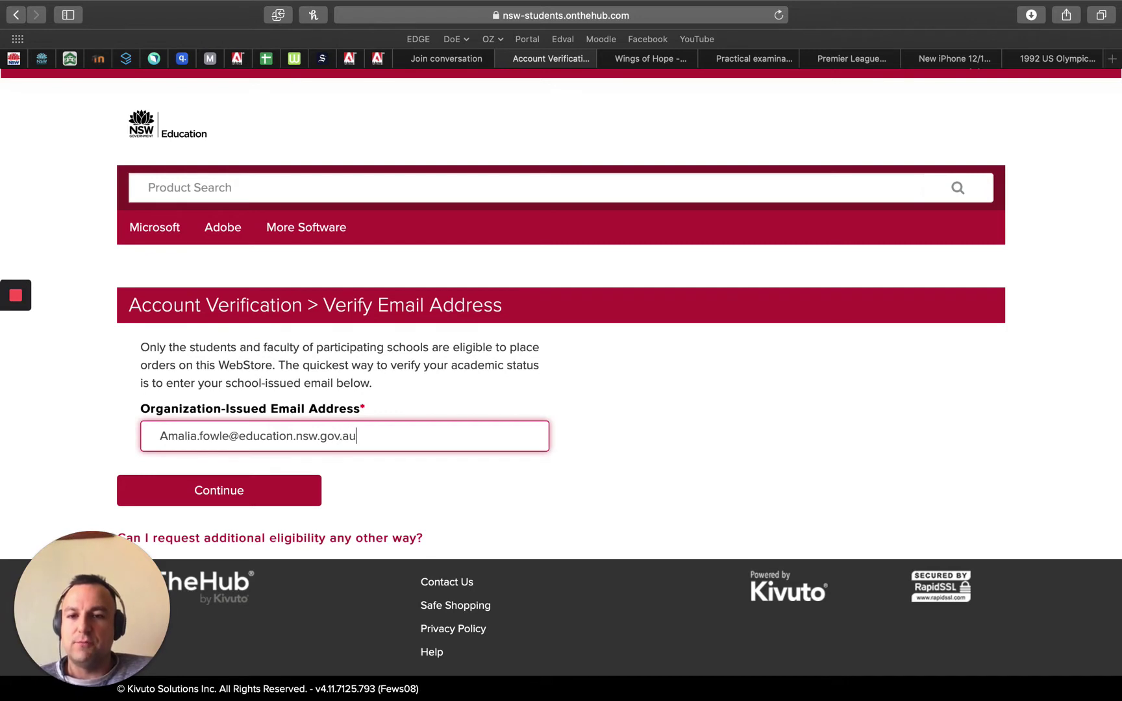
Step: Submit the email, choose the Students group, submit the renewal, and resend the confirmation email
{"action": "left_click", "coordinate": [232, 488]}
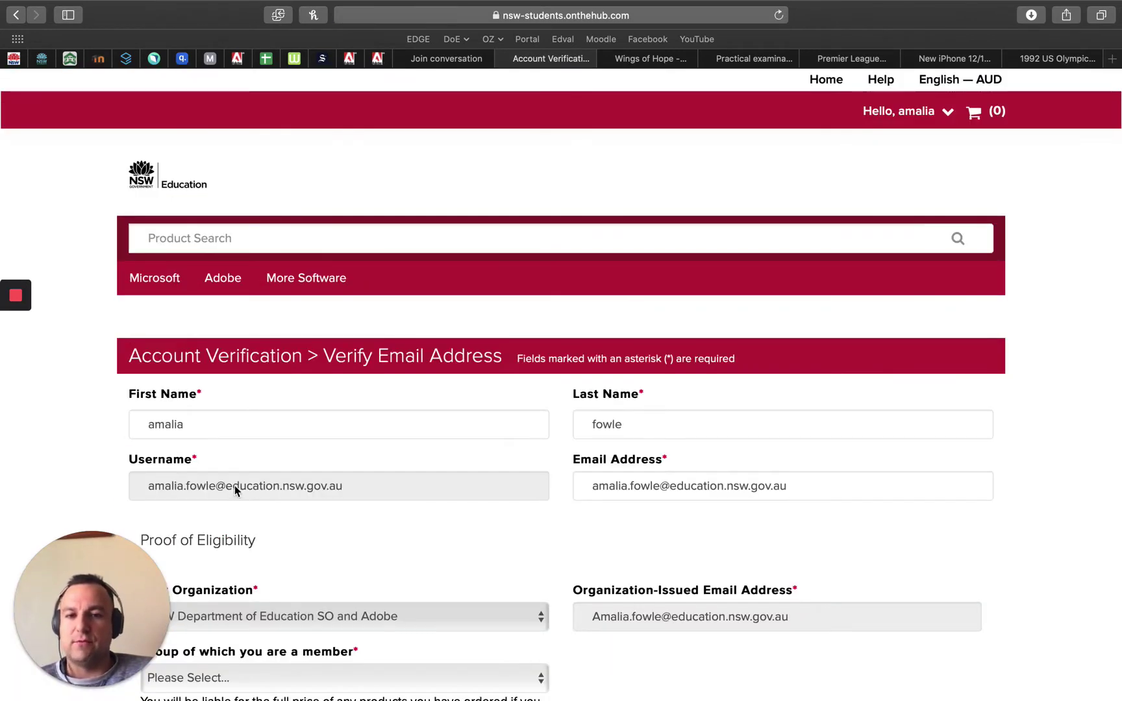
{"action": "scroll", "coordinate": [456, 533], "scroll_direction": "down", "scroll_amount": 10}
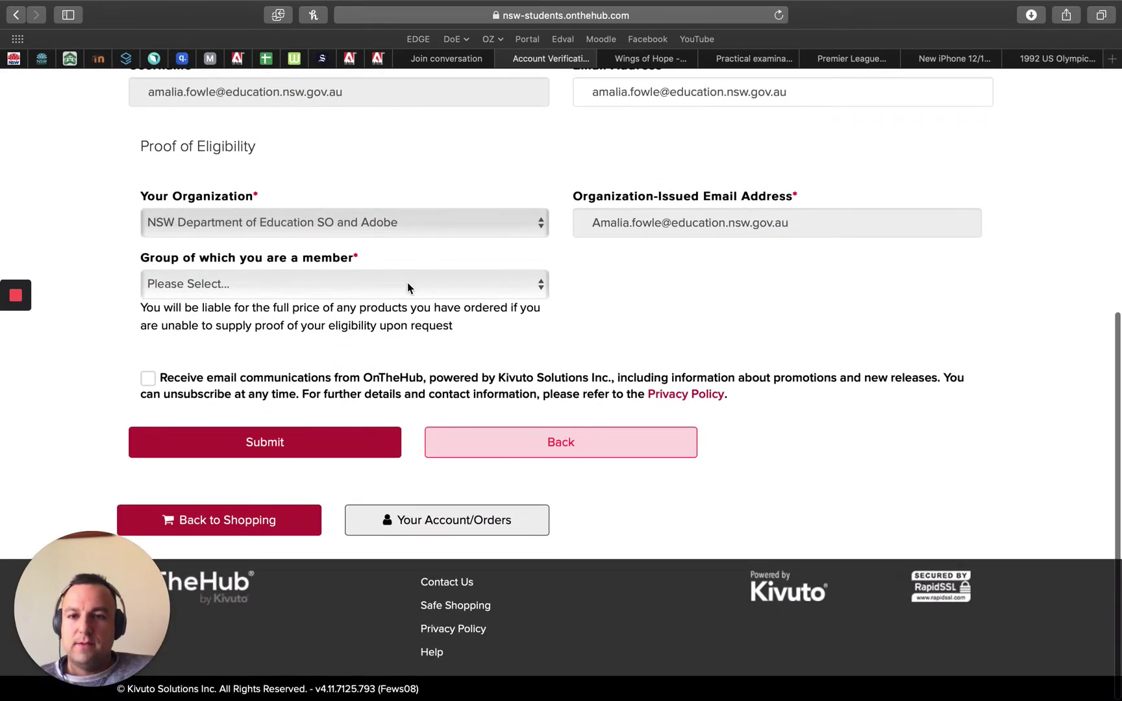
{"action": "left_click", "coordinate": [407, 286]}
{"action": "left_click", "coordinate": [339, 300]}
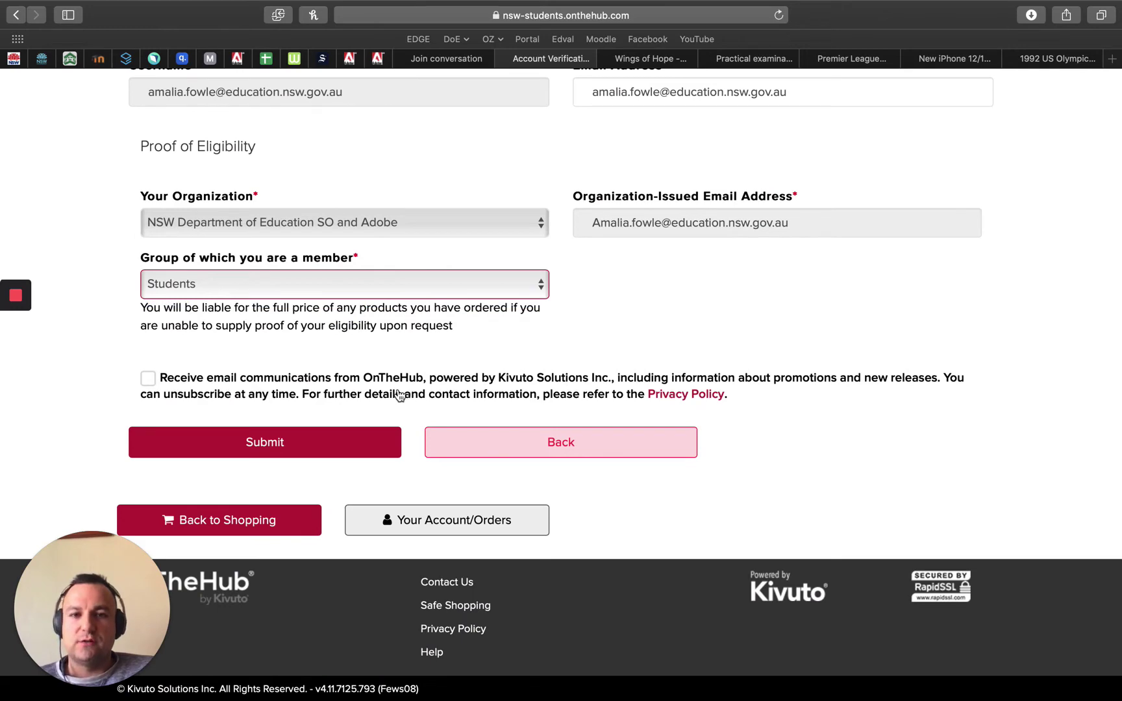
{"action": "left_click", "coordinate": [263, 443]}
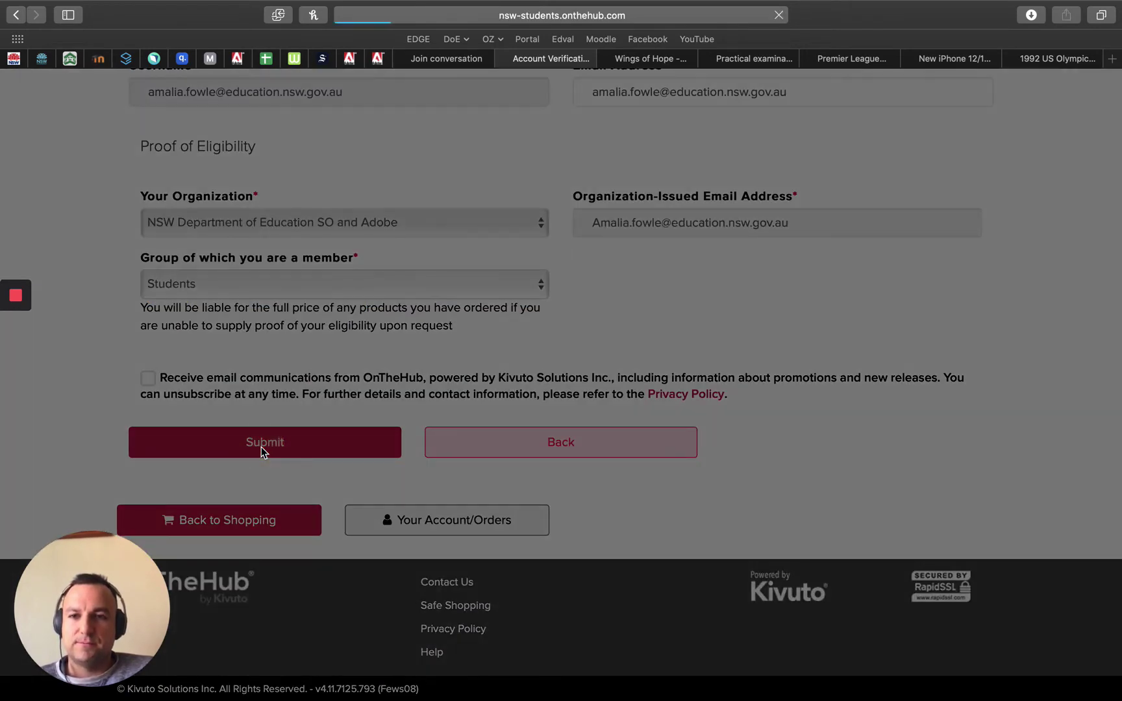
{"action": "scroll", "coordinate": [263, 453], "scroll_direction": "down", "scroll_amount": 5}
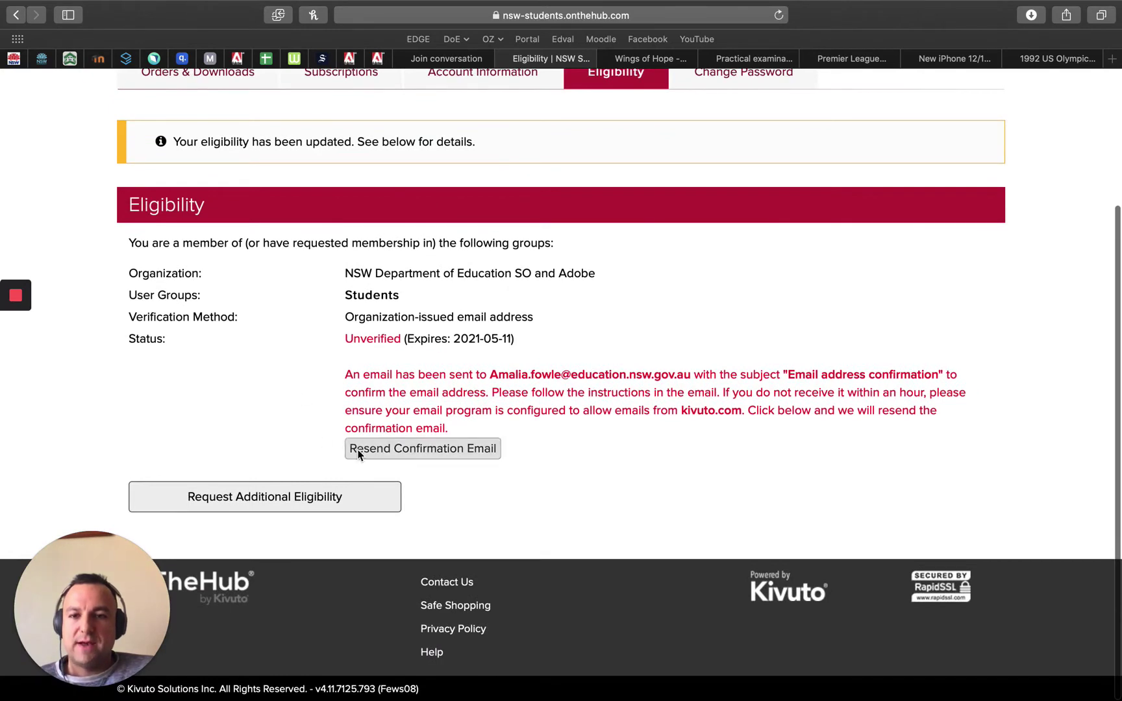
{"action": "left_click", "coordinate": [433, 449]}
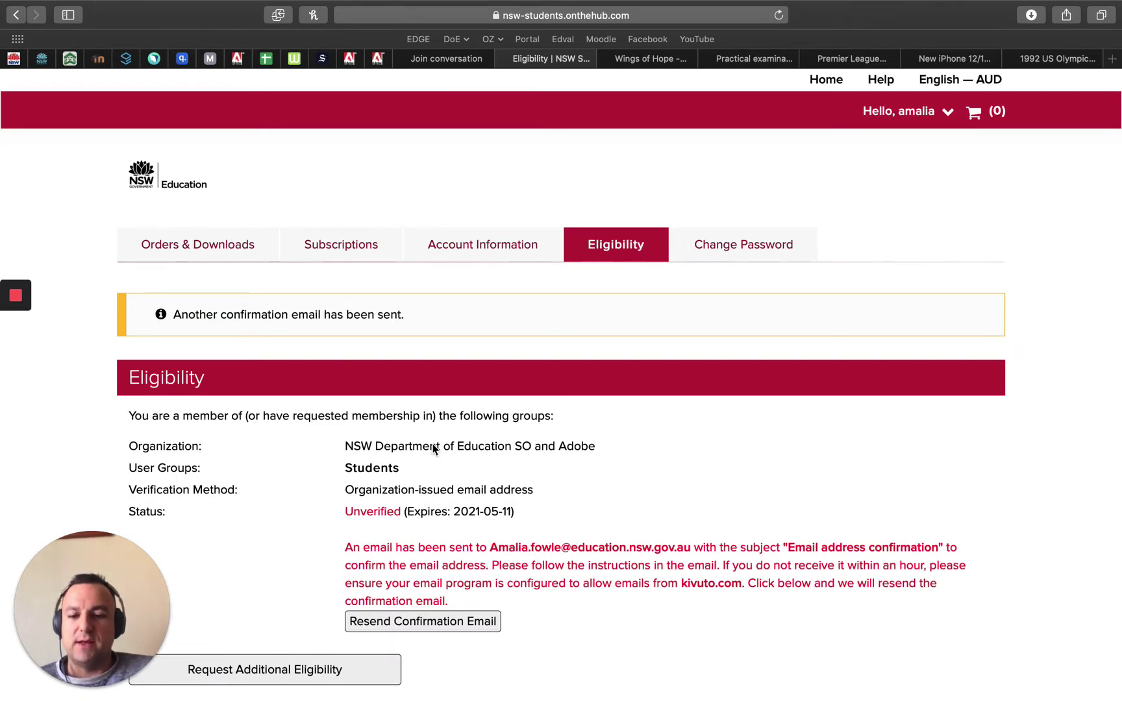
Step: In a new tab, search 'student portal' and open the 'DET Portal - NSW Department of Education' result
{"action": "key", "text": "super+t"}
{"action": "type", "text": "s"}
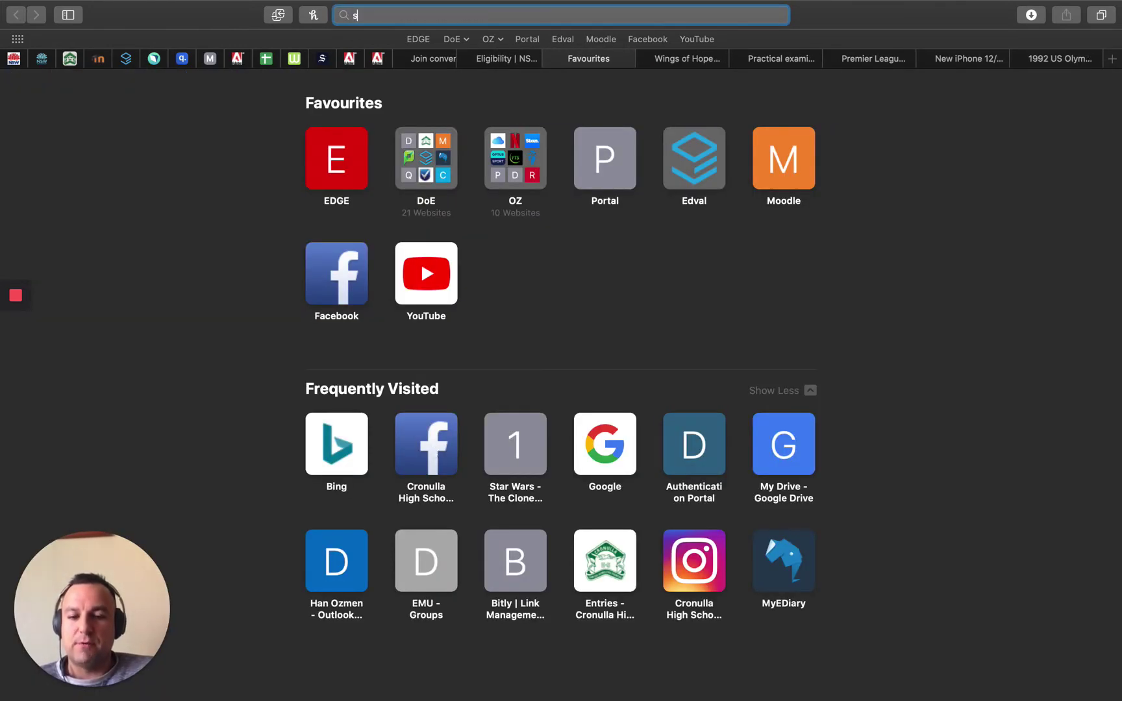
{"action": "type", "text": "tudent portal"}
{"action": "key", "text": "Return"}
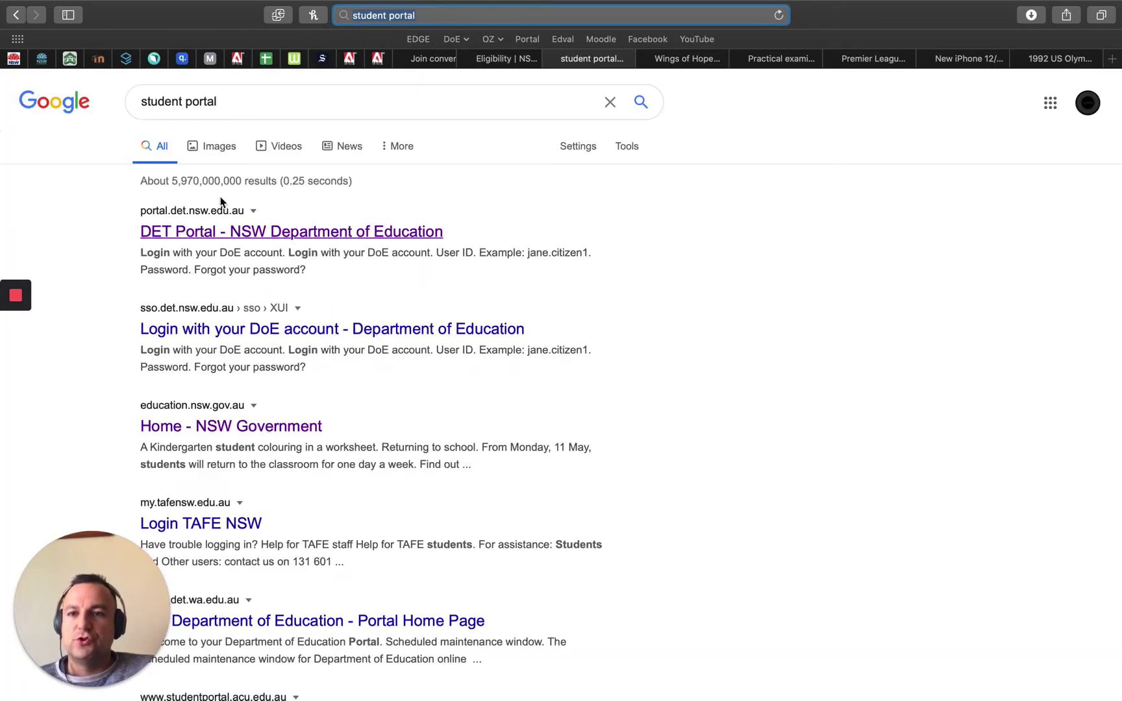
{"action": "left_click", "coordinate": [209, 233]}
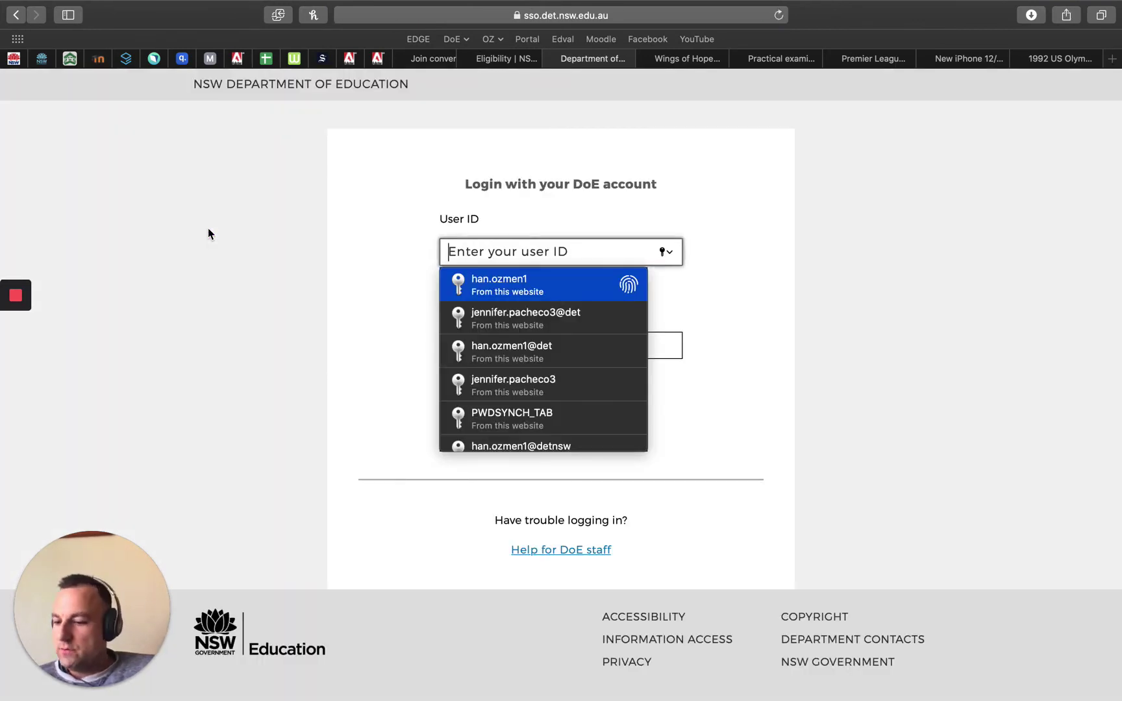
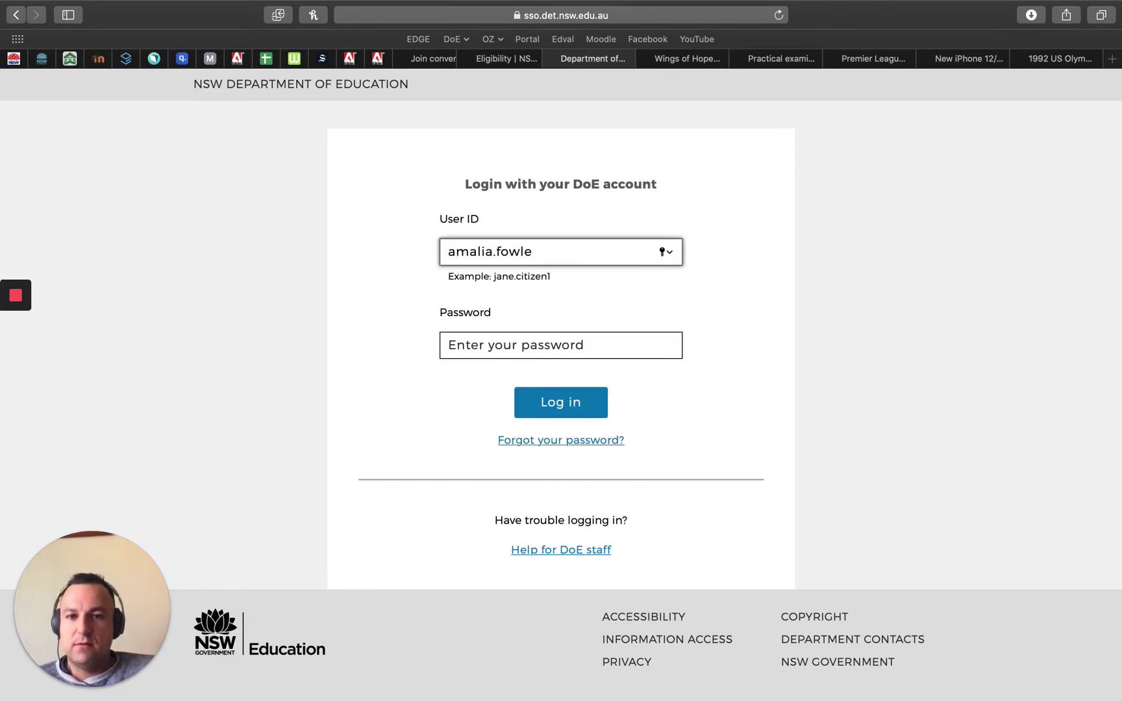
Step: Enter the student's DoE user ID and password and log in
{"action": "key", "text": "Tab"}
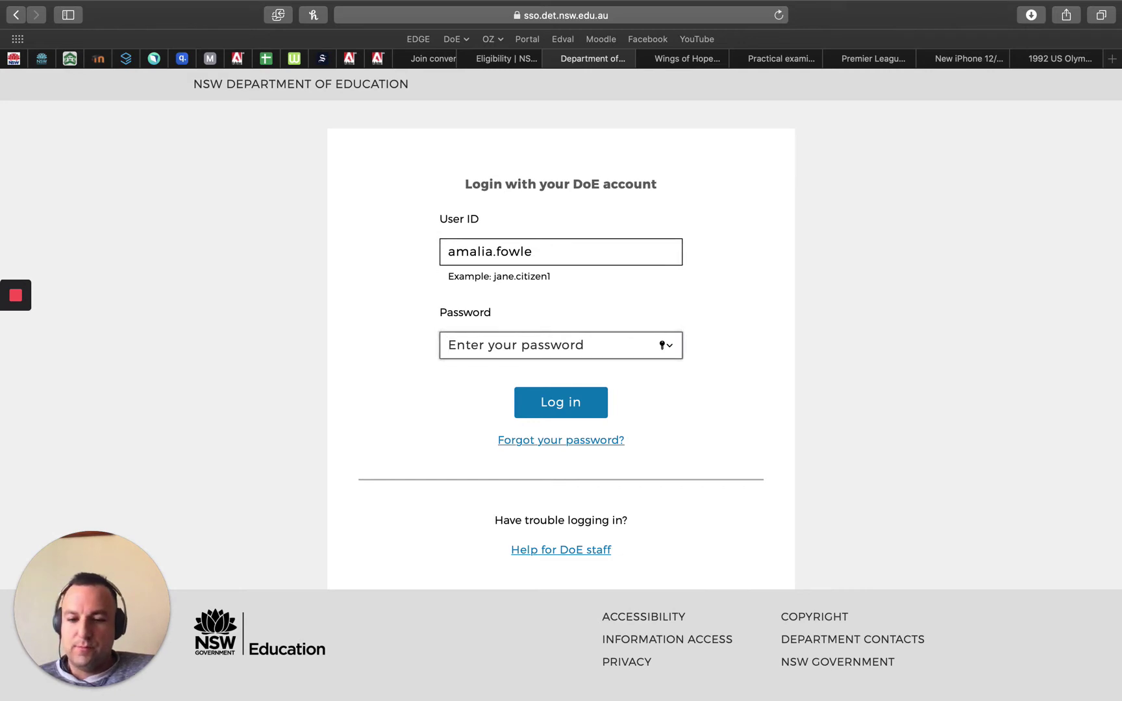
{"action": "type", "text": "•••"}
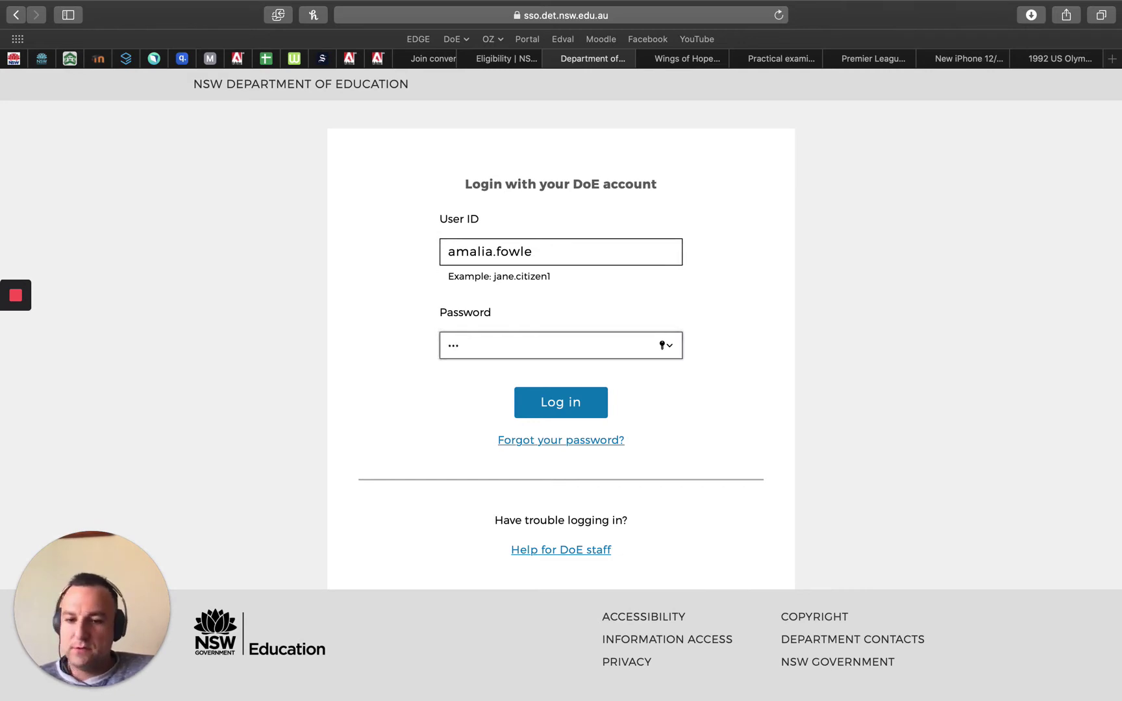
{"action": "type", "text": "••"}
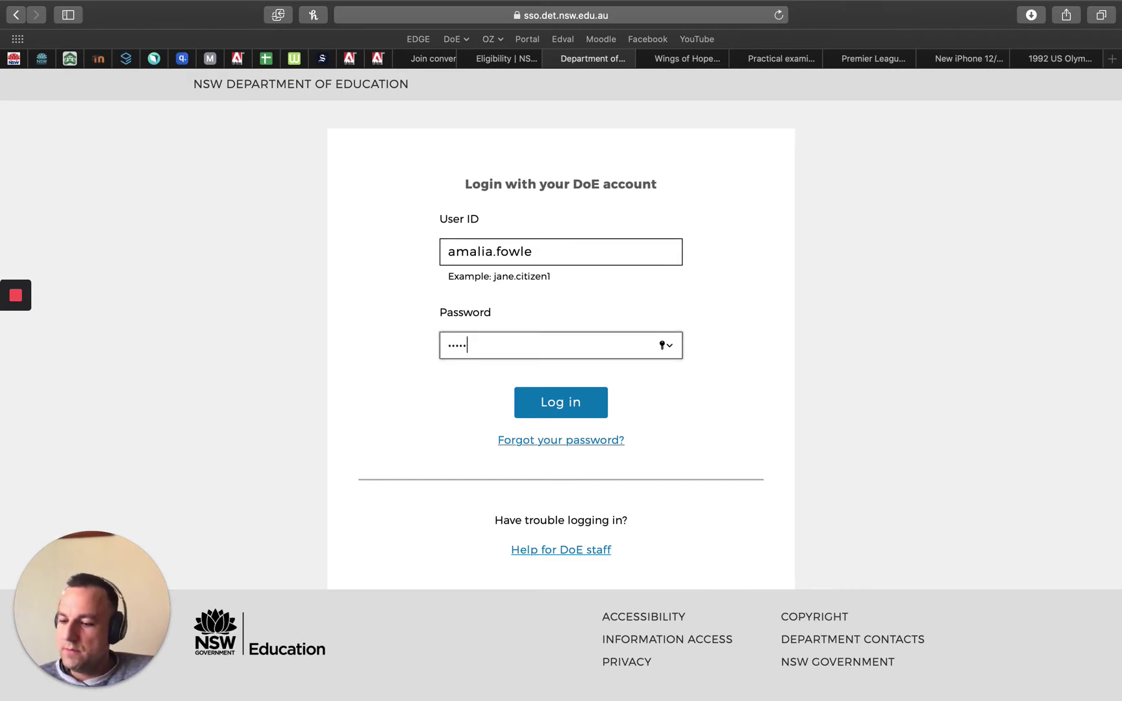
{"action": "type", "text": "••"}
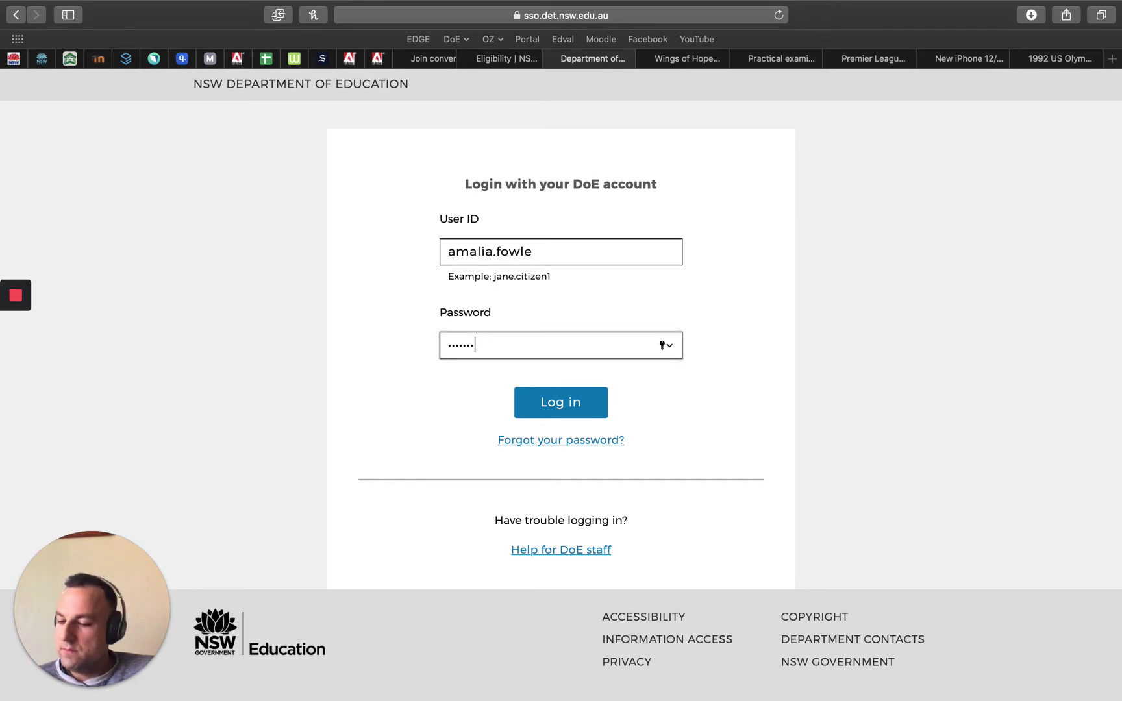
{"action": "type", "text": "•"}
{"action": "left_click", "coordinate": [562, 404]}
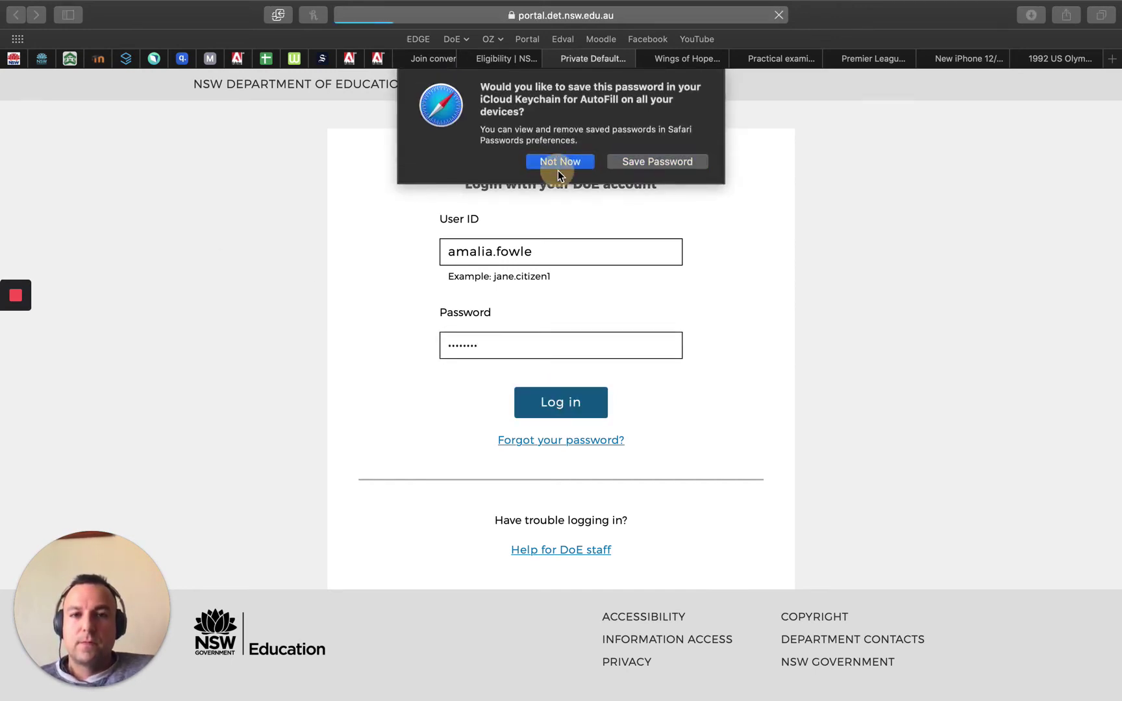
Step: Dismiss the save-password and Cybersafety prompts and open the school Email link
{"action": "left_click", "coordinate": [559, 156]}
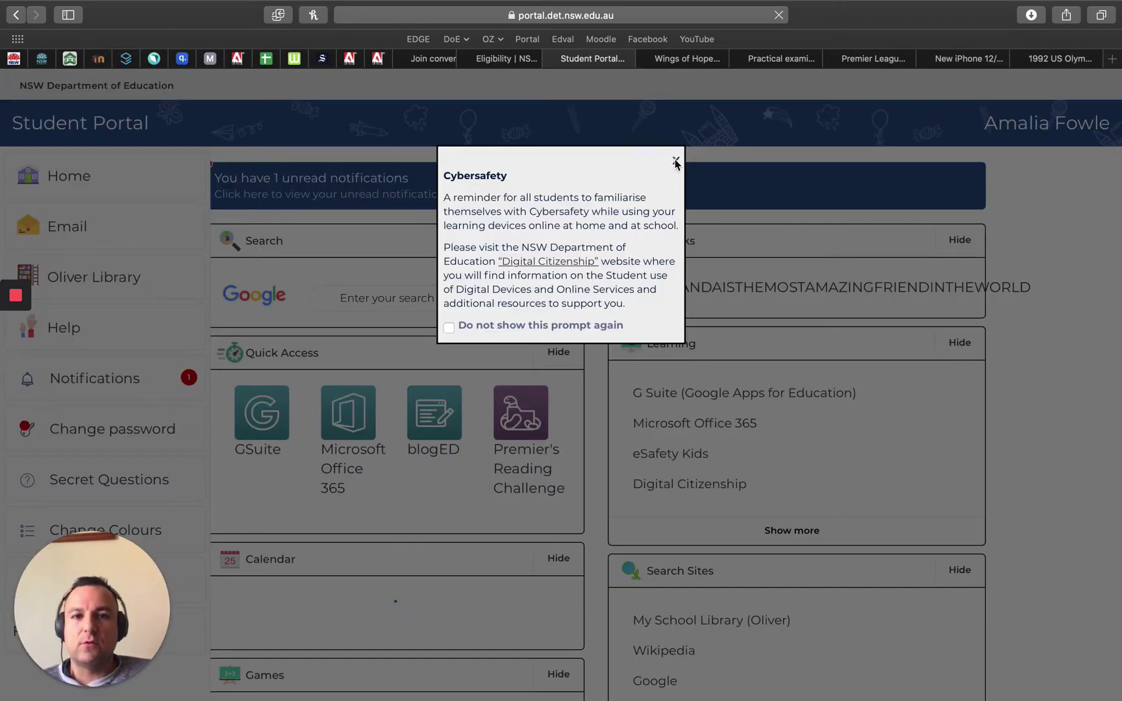
{"action": "left_click", "coordinate": [675, 161]}
{"action": "left_click", "coordinate": [80, 233]}
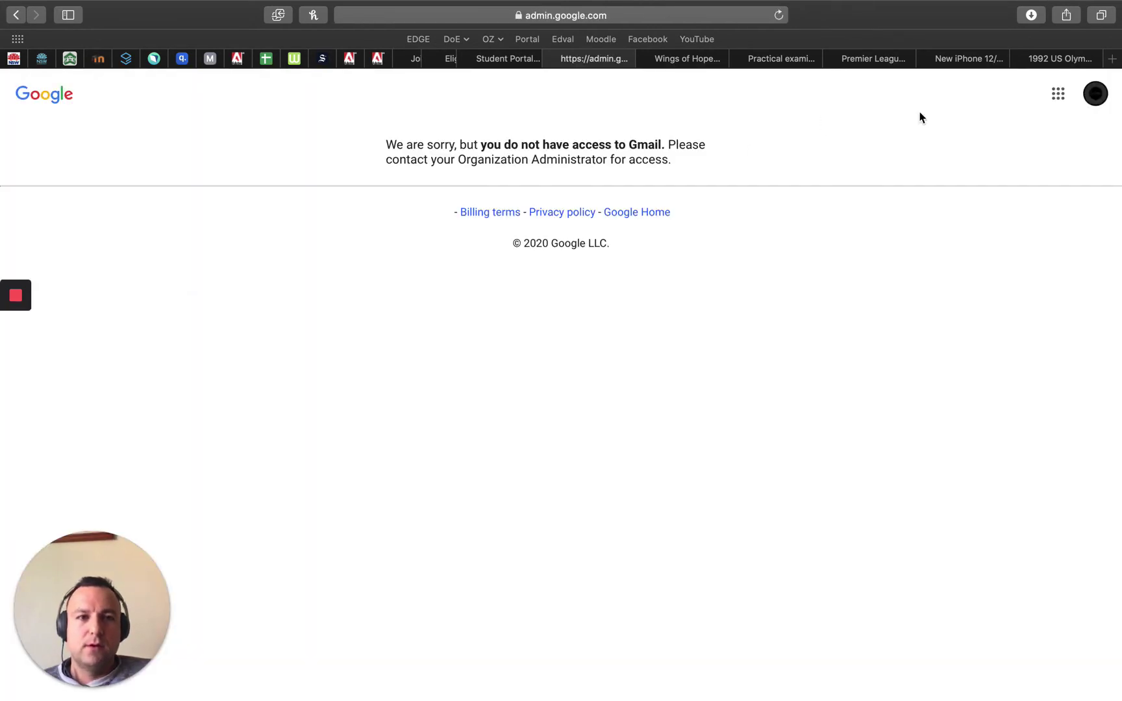
Step: Sign the wrong Google account out from the avatar menu and return to the Student Portal
{"action": "left_click", "coordinate": [1095, 105]}
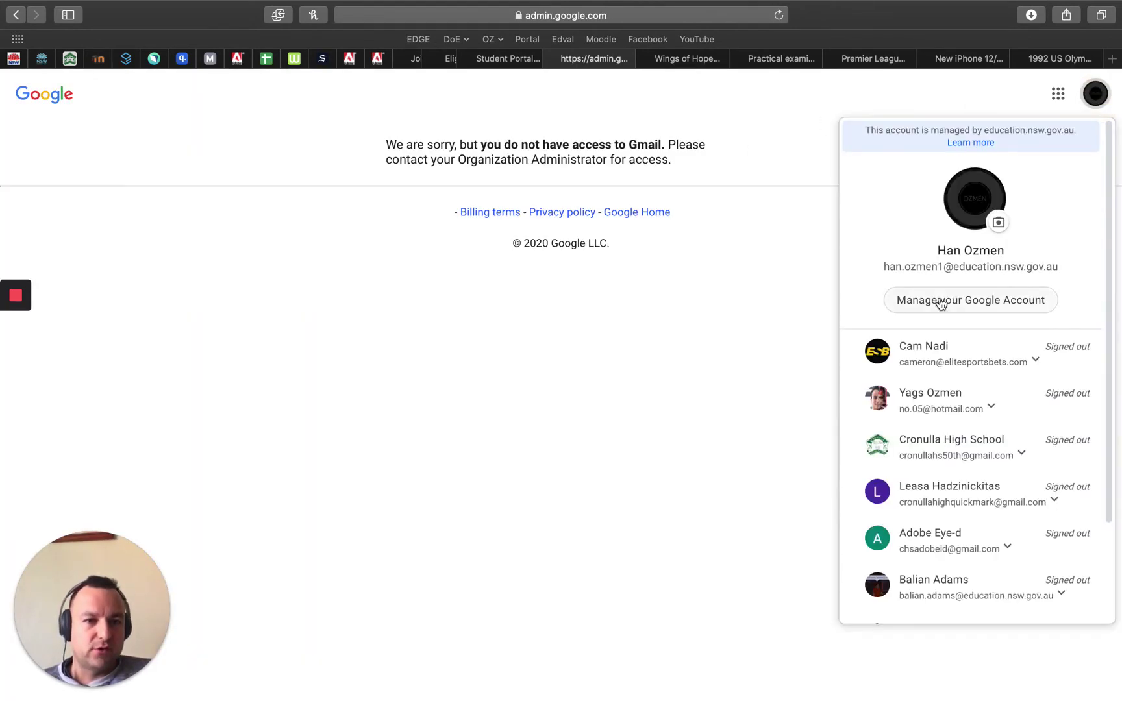
{"action": "scroll", "coordinate": [1002, 260], "scroll_direction": "down", "scroll_amount": 3}
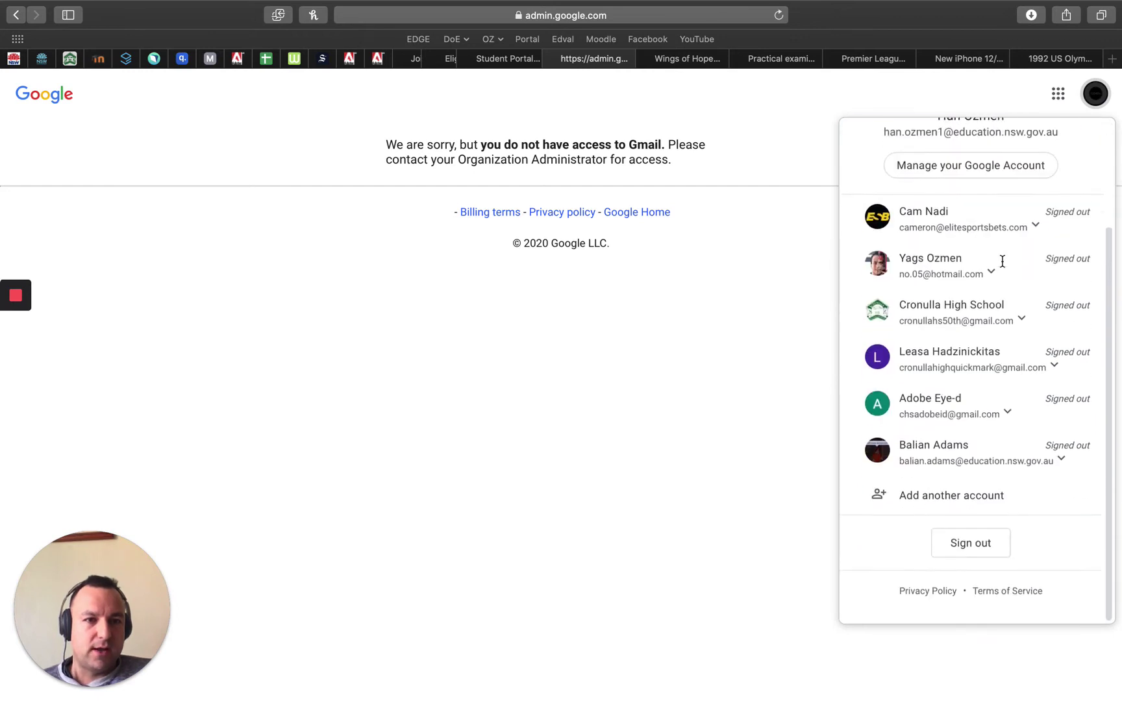
{"action": "left_click", "coordinate": [972, 557]}
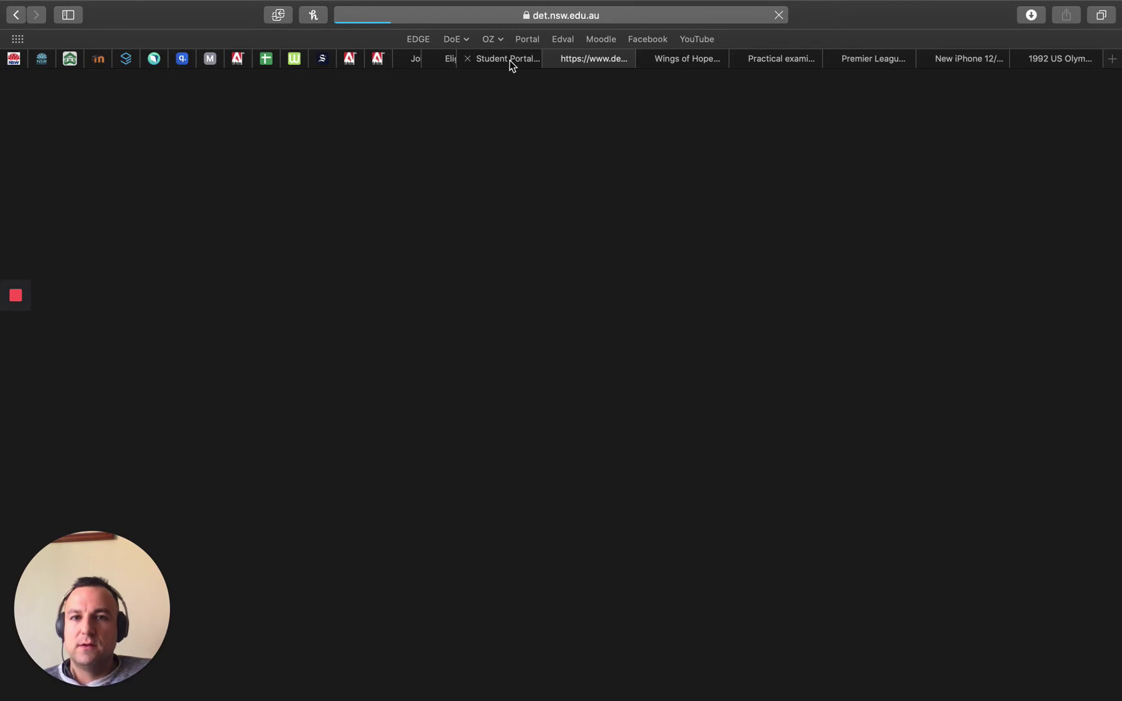
{"action": "left_click", "coordinate": [511, 60]}
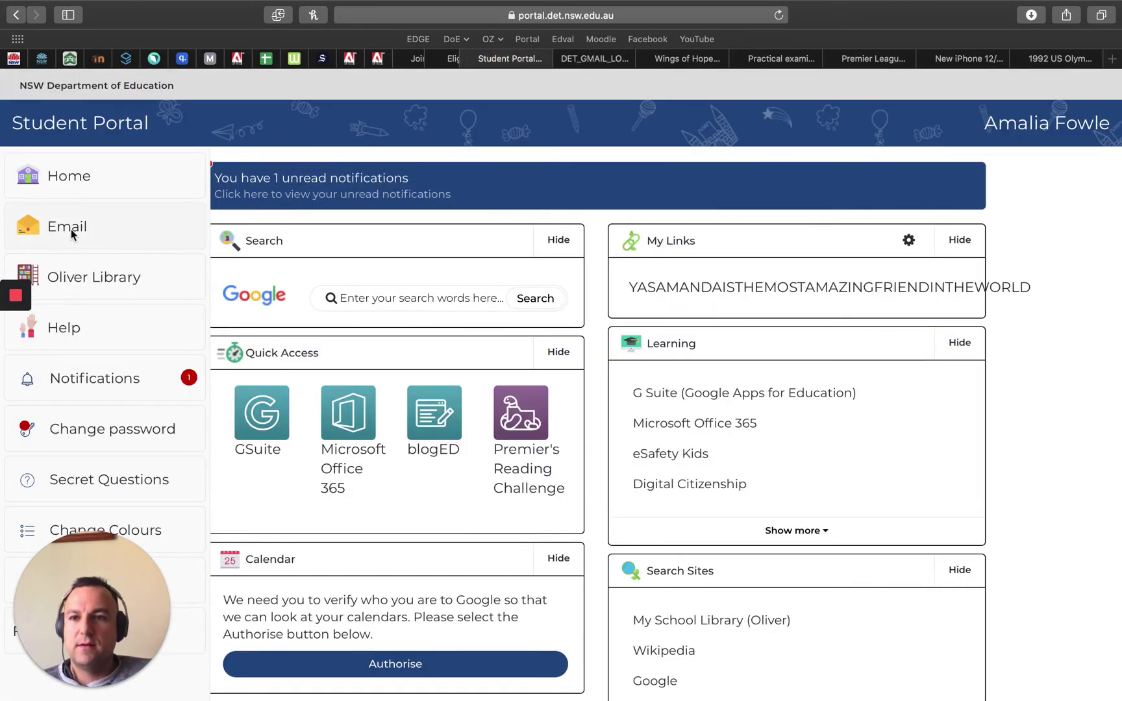
Step: Open the school Gmail inbox and confirm which Google account is signed in
{"action": "left_click", "coordinate": [71, 229]}
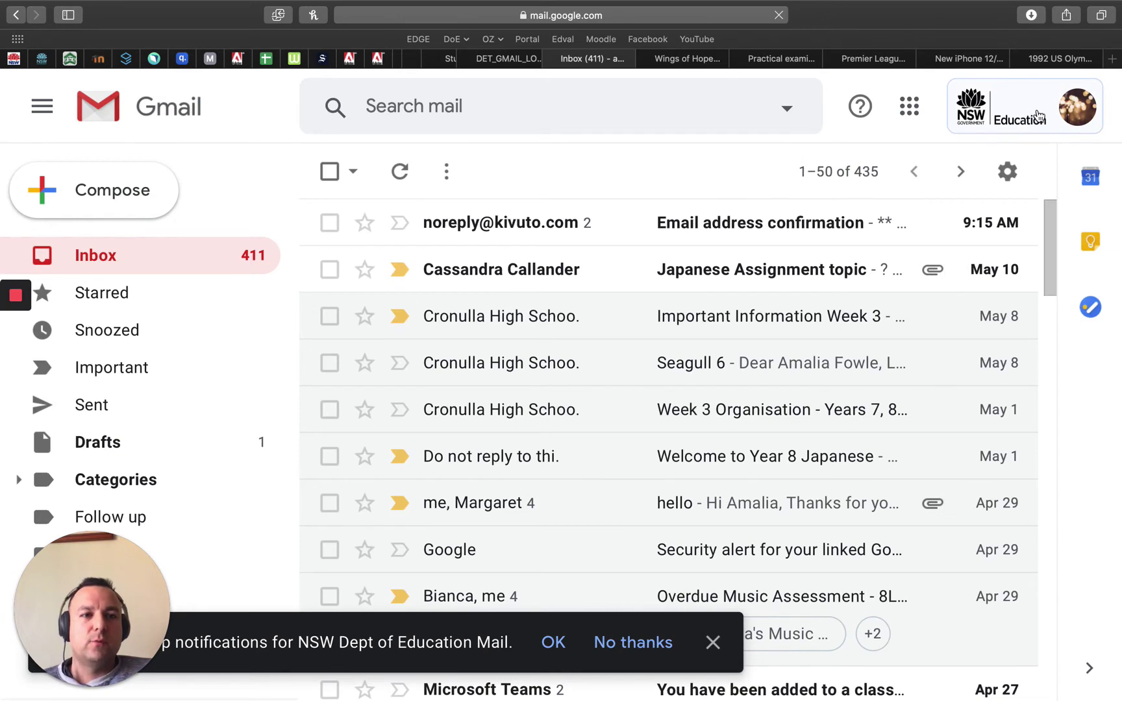
{"action": "left_click", "coordinate": [1038, 116]}
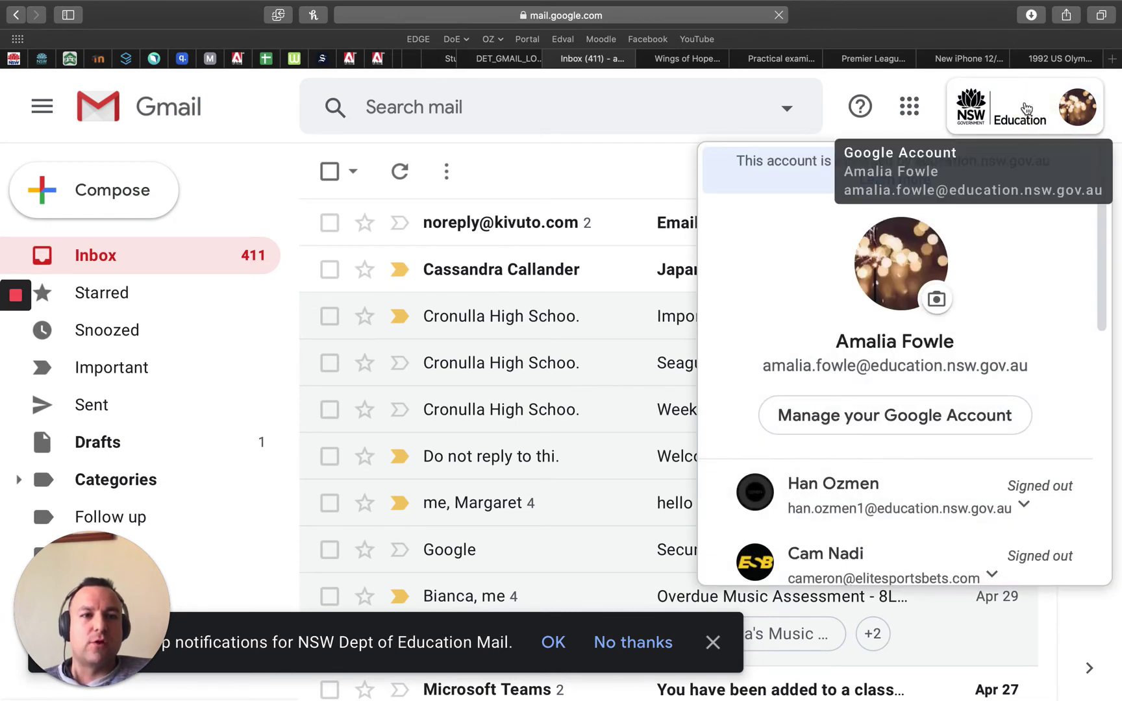
{"action": "left_click", "coordinate": [1023, 107]}
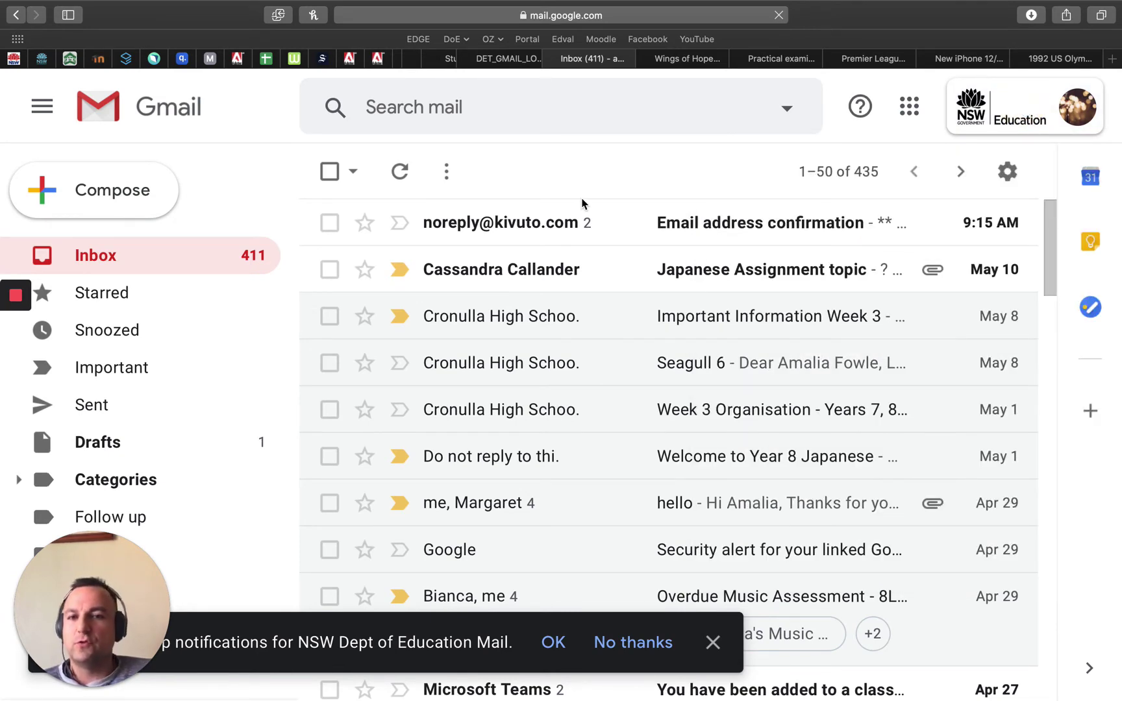
{"action": "mouse_move", "coordinate": [454, 225]}
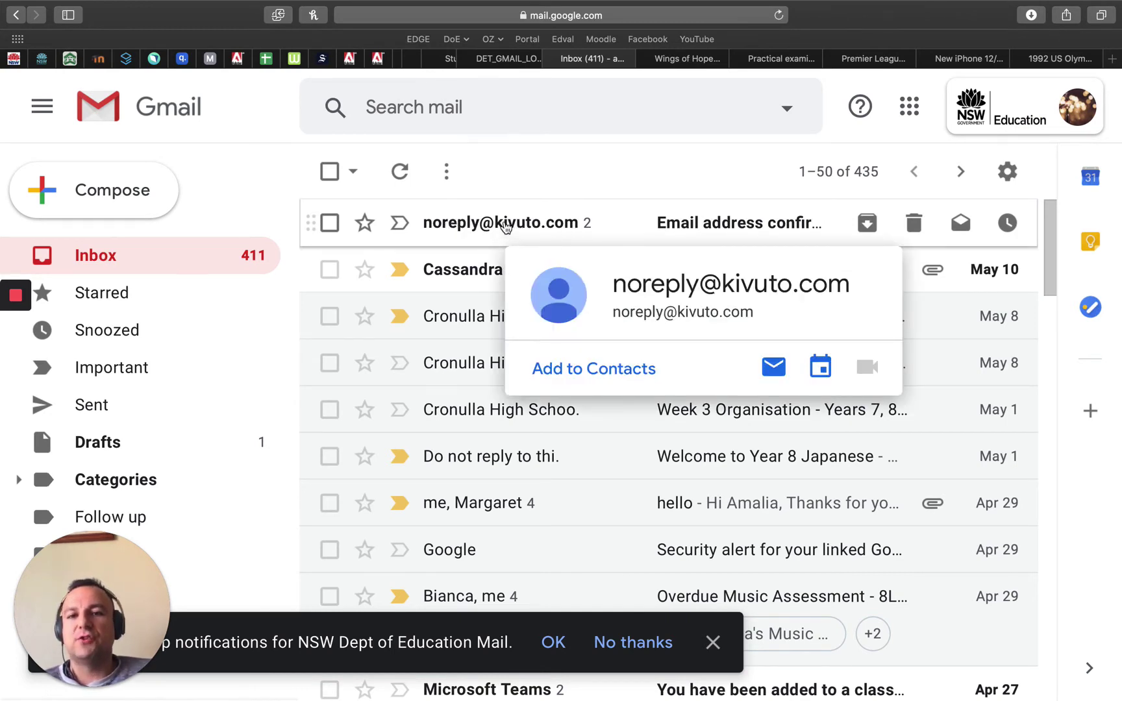
{"action": "left_click", "coordinate": [506, 227]}
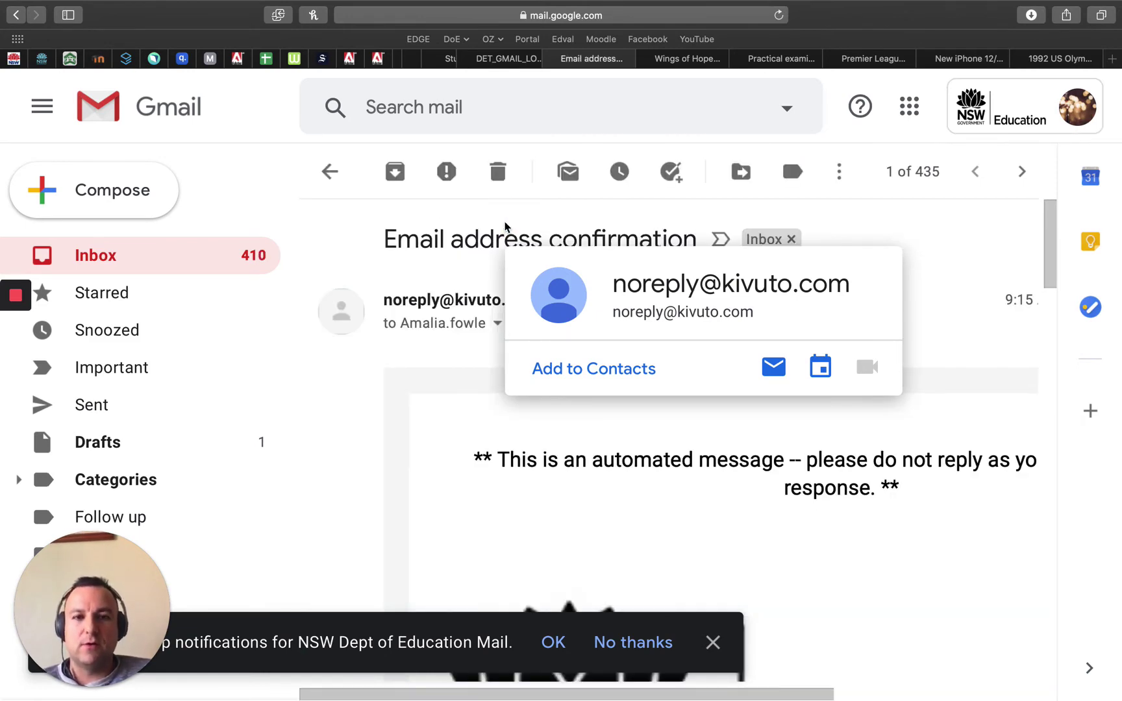
{"action": "key", "text": "super+minus"}
{"action": "scroll", "coordinate": [769, 438], "scroll_direction": "down", "scroll_amount": 10}
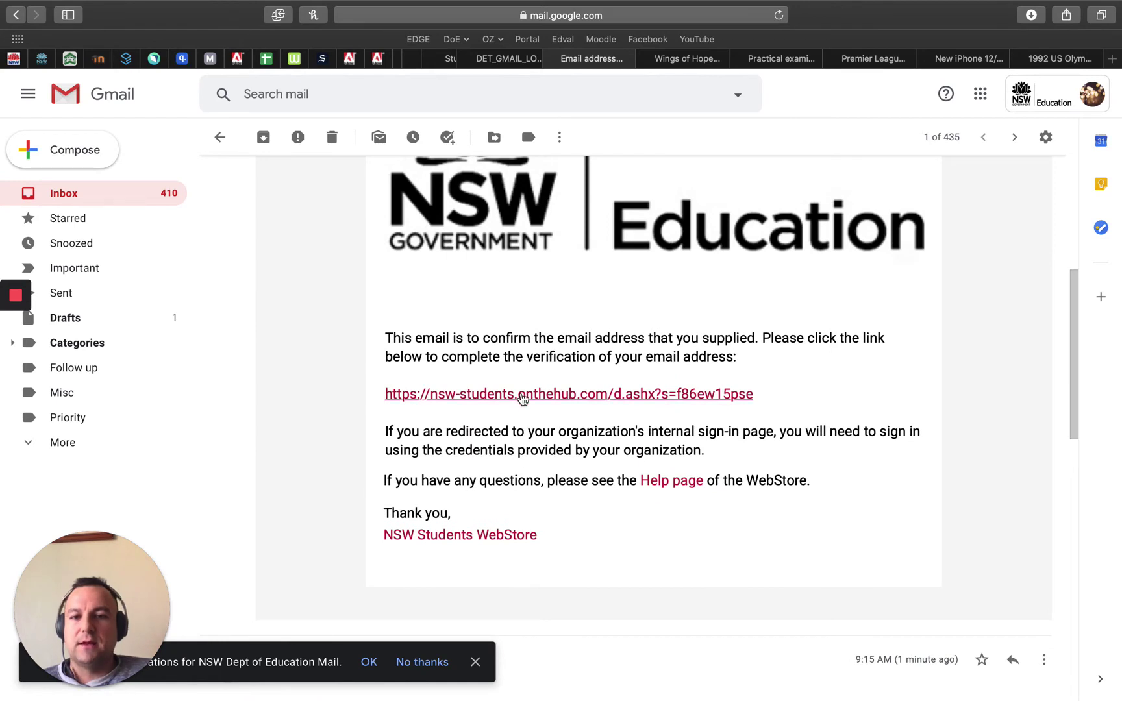
{"action": "left_click", "coordinate": [523, 396]}
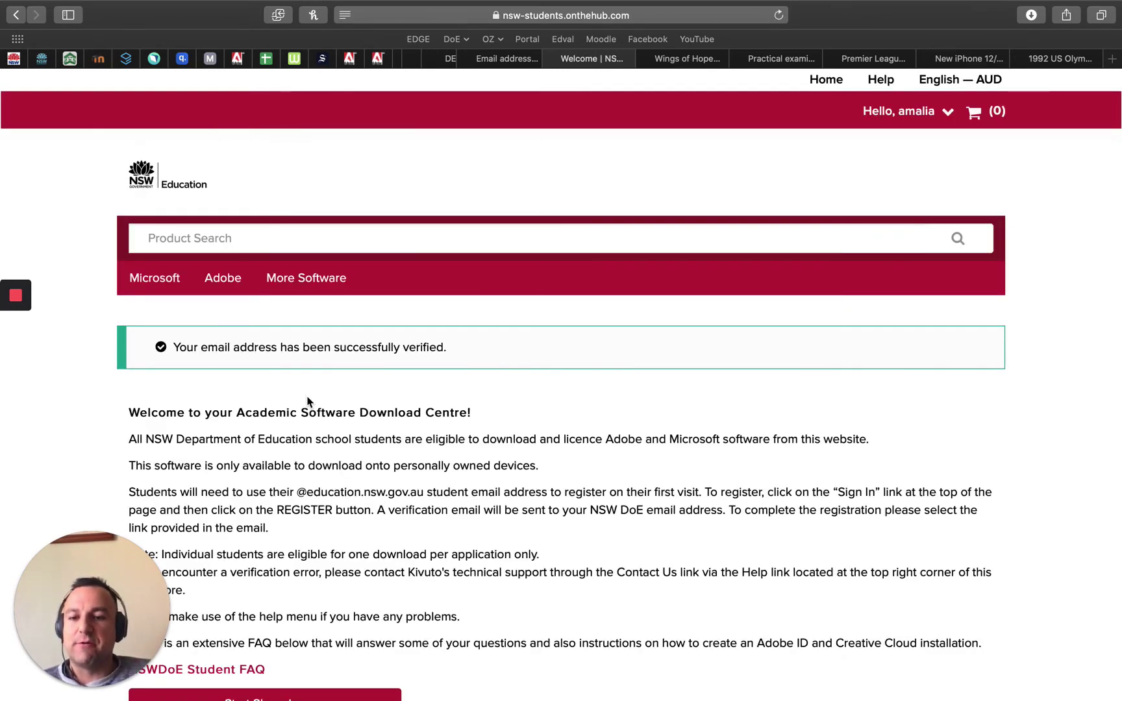
Step: Browse the Adobe offerings and open the Adobe Creative Cloud Subscription product
{"action": "scroll", "coordinate": [308, 400], "scroll_direction": "down", "scroll_amount": 4}
{"action": "scroll", "coordinate": [308, 402], "scroll_direction": "up", "scroll_amount": 3}
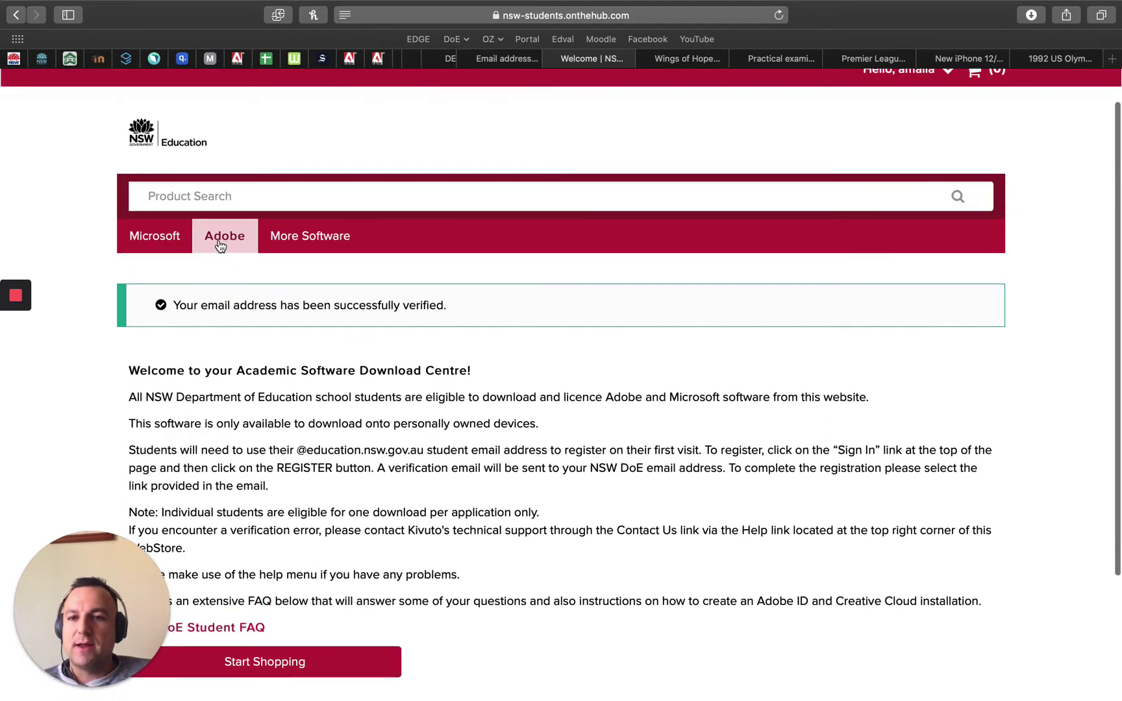
{"action": "left_click", "coordinate": [221, 244]}
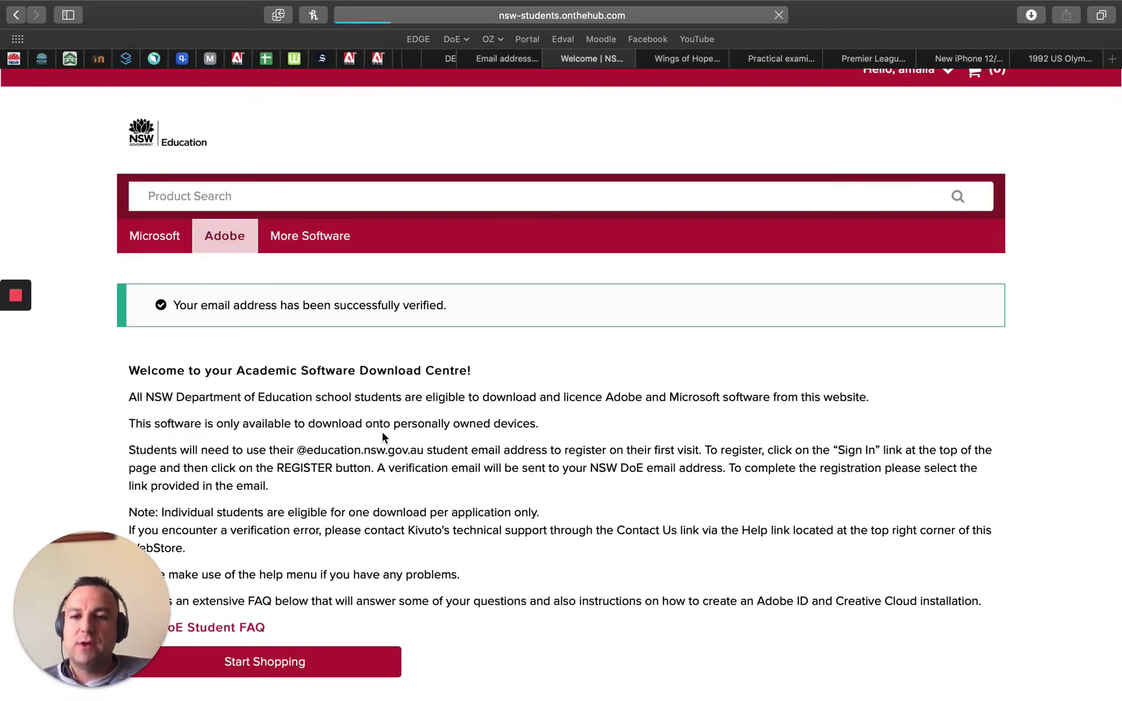
{"action": "scroll", "coordinate": [383, 432], "scroll_direction": "down", "scroll_amount": 6}
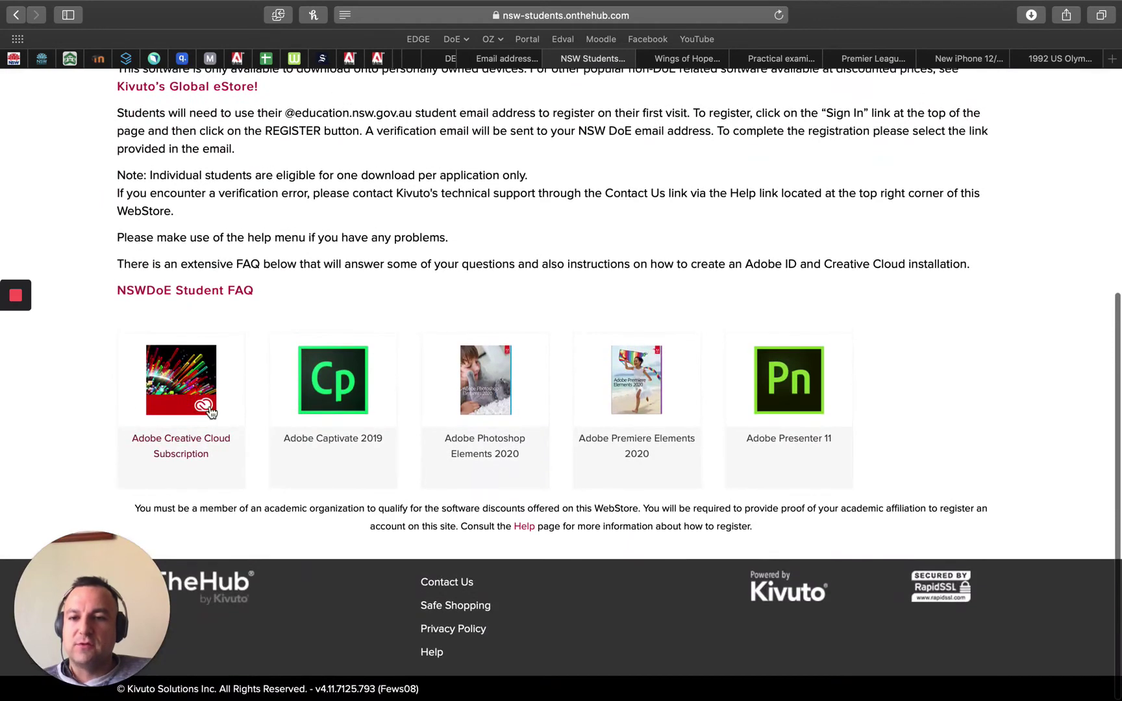
{"action": "left_click", "coordinate": [185, 389]}
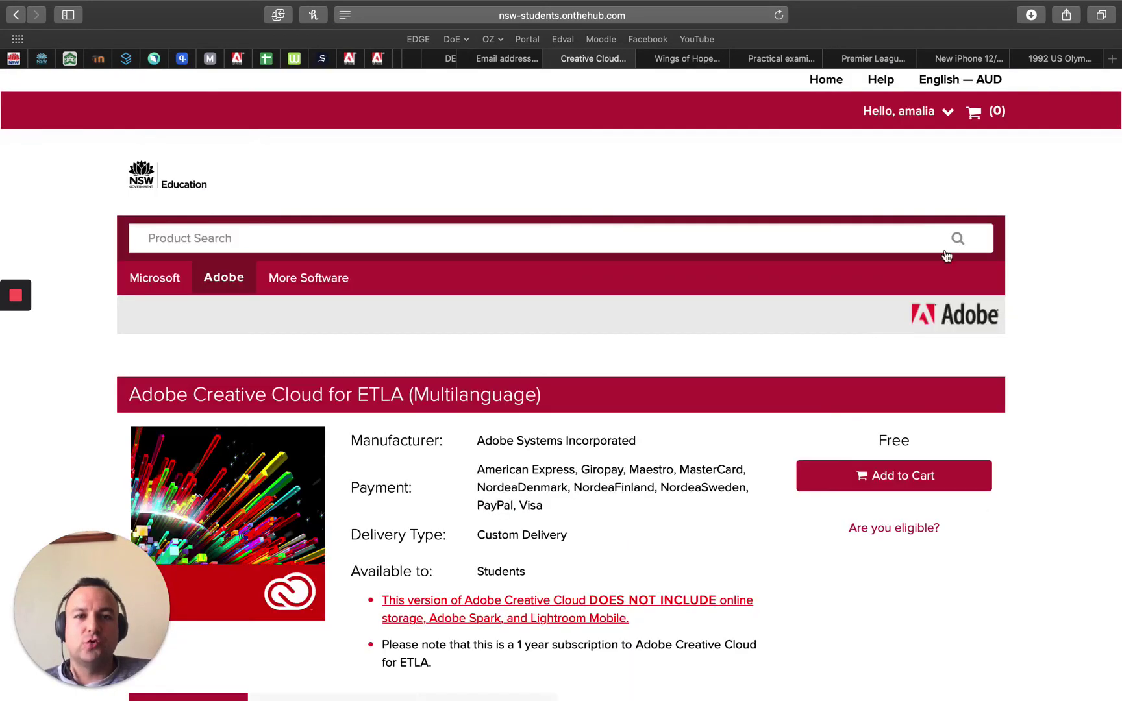
Step: Add the free Creative Cloud for ETLA subscription to the cart and check out
{"action": "scroll", "coordinate": [935, 285], "scroll_direction": "down", "scroll_amount": 3}
{"action": "scroll", "coordinate": [921, 319], "scroll_direction": "down", "scroll_amount": 2}
{"action": "left_click", "coordinate": [903, 269]}
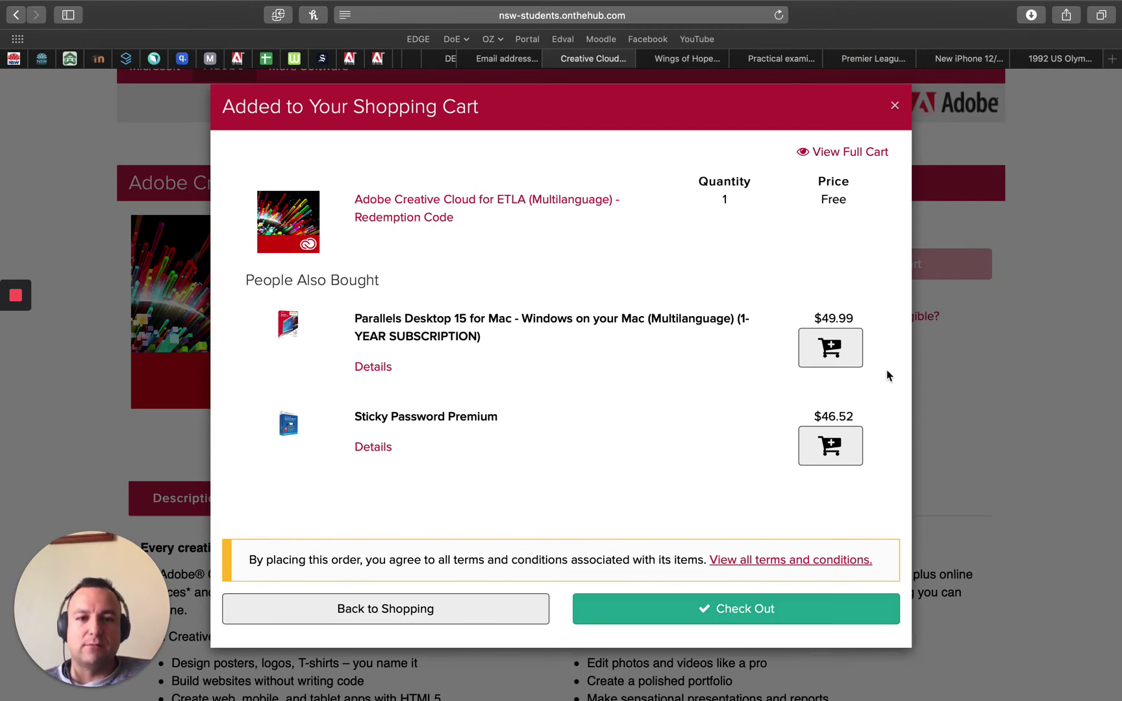
{"action": "left_click", "coordinate": [765, 612]}
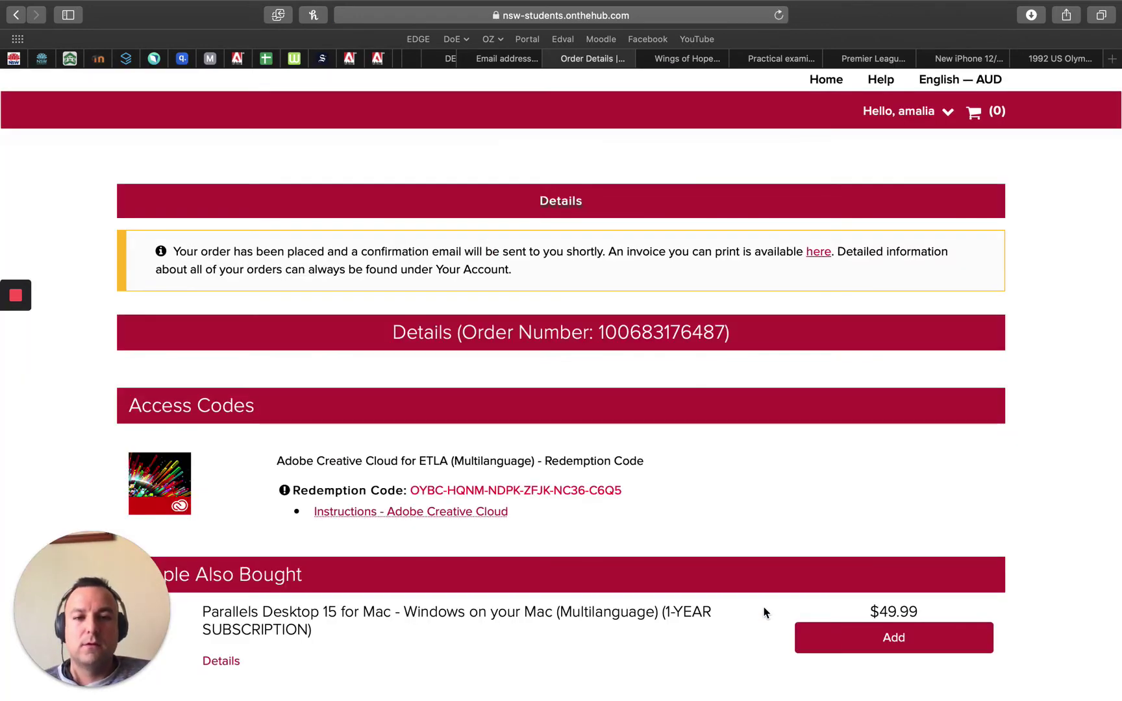
Step: Select the Adobe Creative Cloud for ETLA redemption code on the Order Details page
{"action": "scroll", "coordinate": [675, 462], "scroll_direction": "down", "scroll_amount": 5}
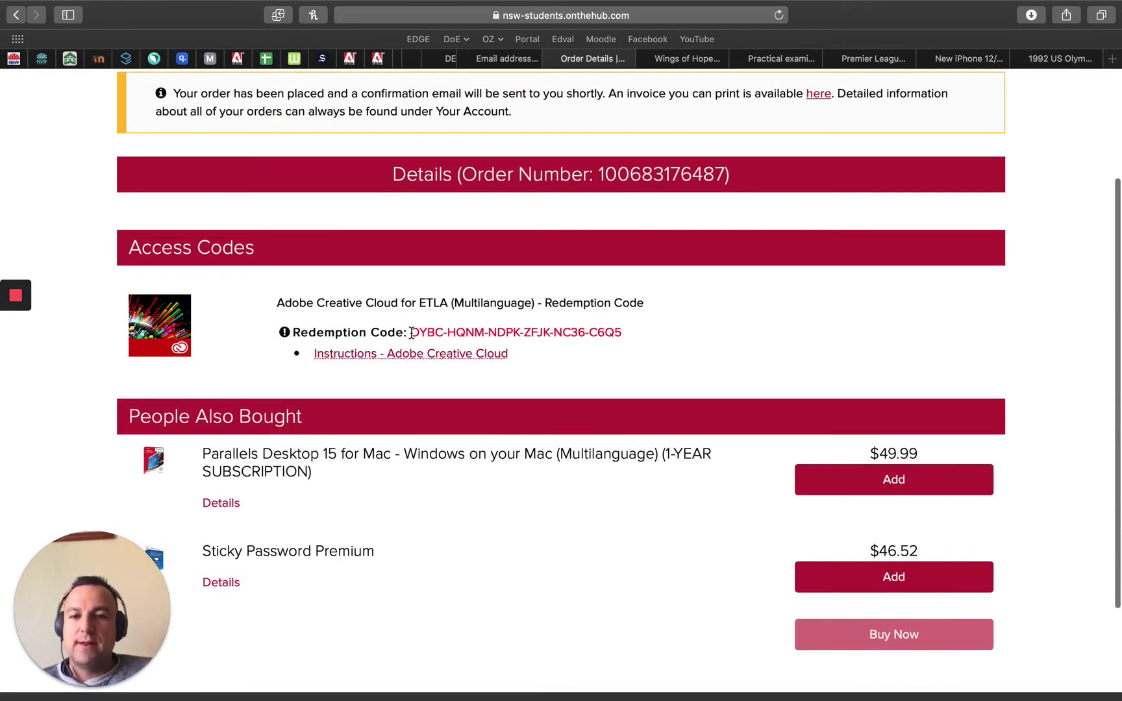
{"action": "left_click_drag", "start_coordinate": [411, 332], "coordinate": [626, 333]}
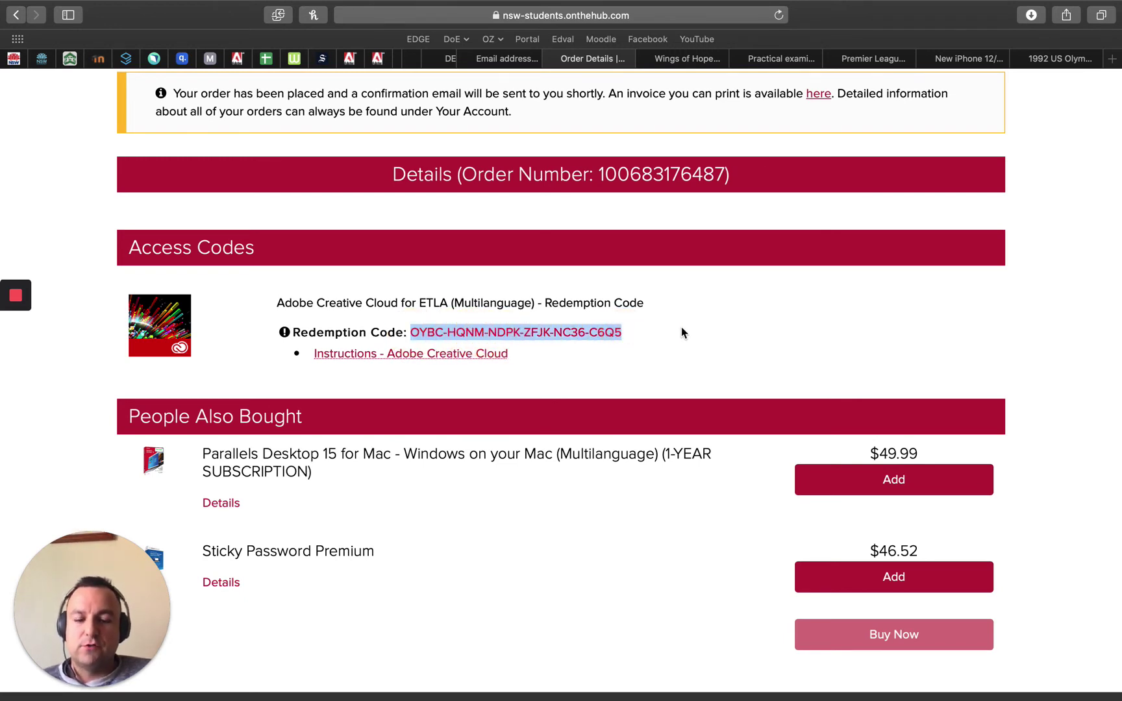
Step: View the Creative Cloud redemption instructions, dismiss them, and move to the Adobe sign-in page
{"action": "left_click", "coordinate": [431, 354]}
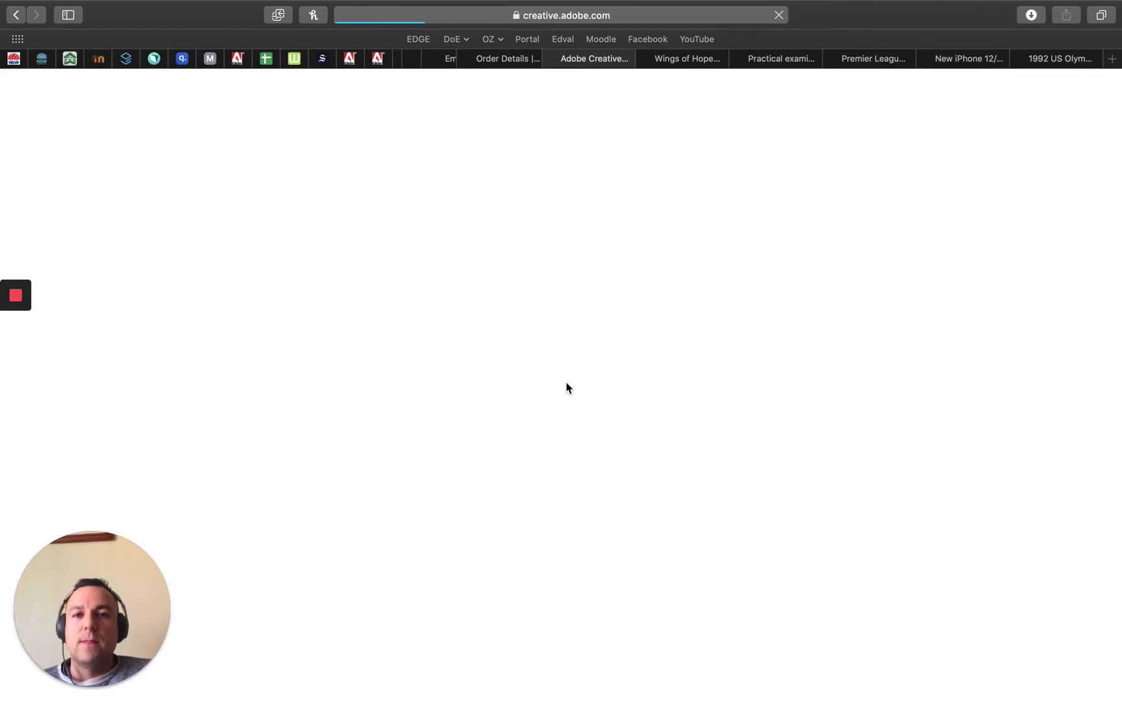
{"action": "left_click", "coordinate": [509, 60]}
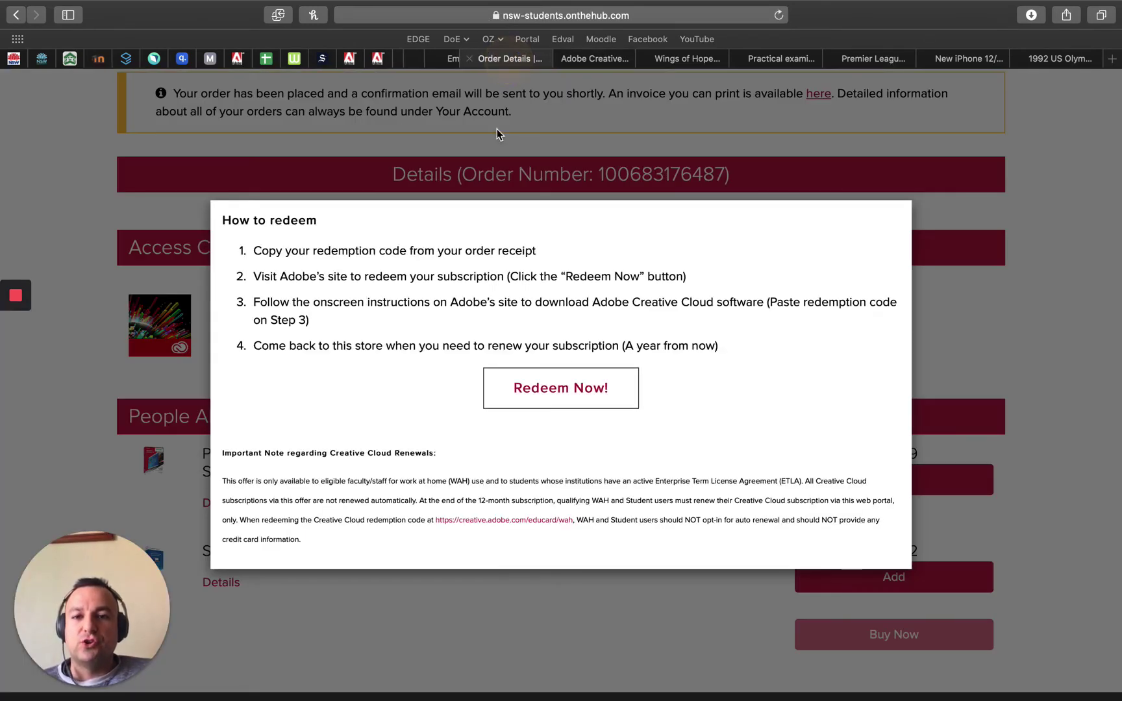
{"action": "left_click", "coordinate": [965, 258]}
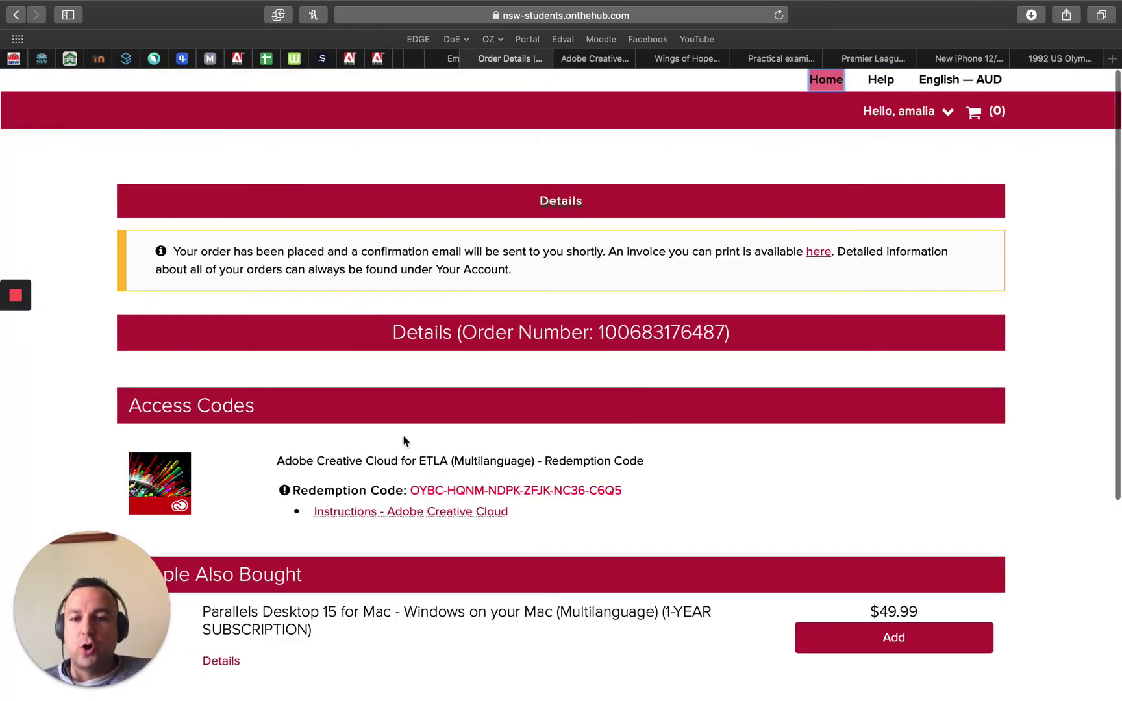
{"action": "scroll", "coordinate": [457, 351], "scroll_direction": "down", "scroll_amount": 5}
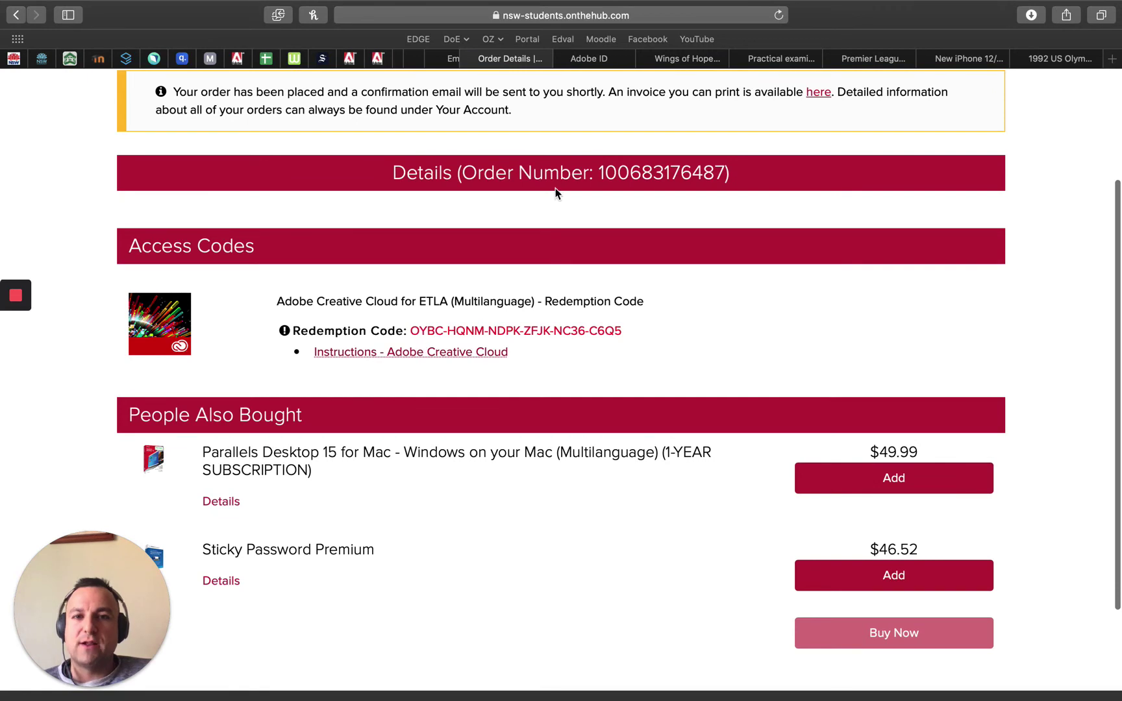
{"action": "left_click", "coordinate": [589, 58]}
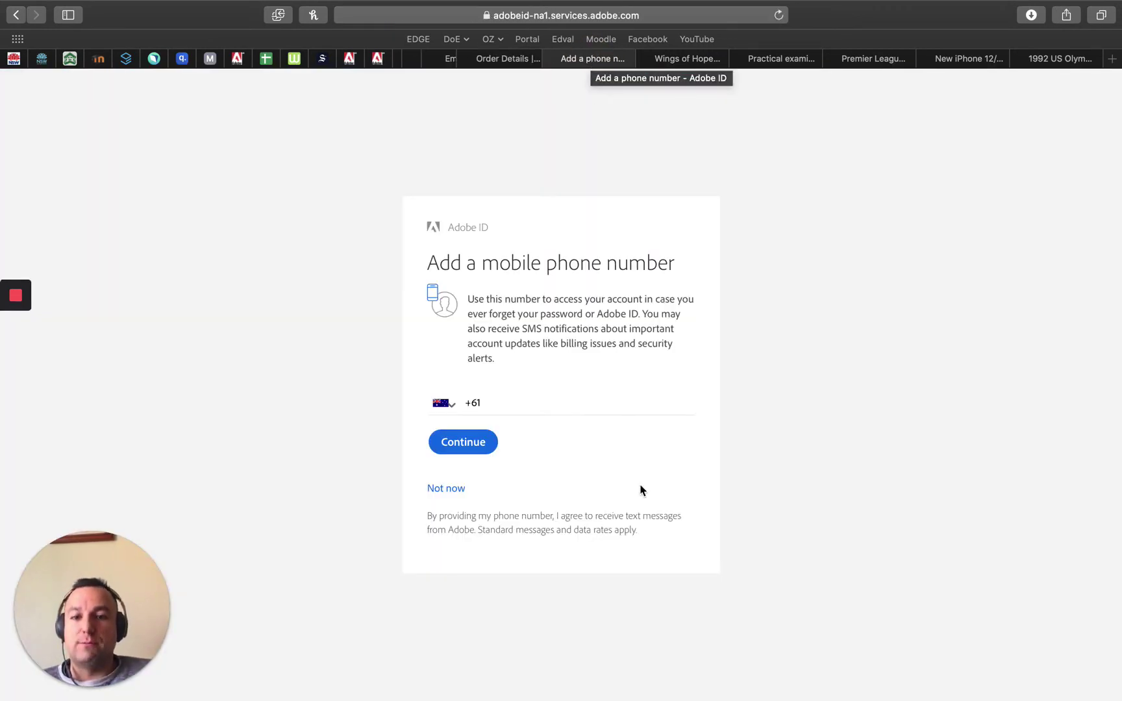
Step: Skip adding a mobile phone number and choose to use a different Adobe ID email
{"action": "left_click", "coordinate": [446, 490]}
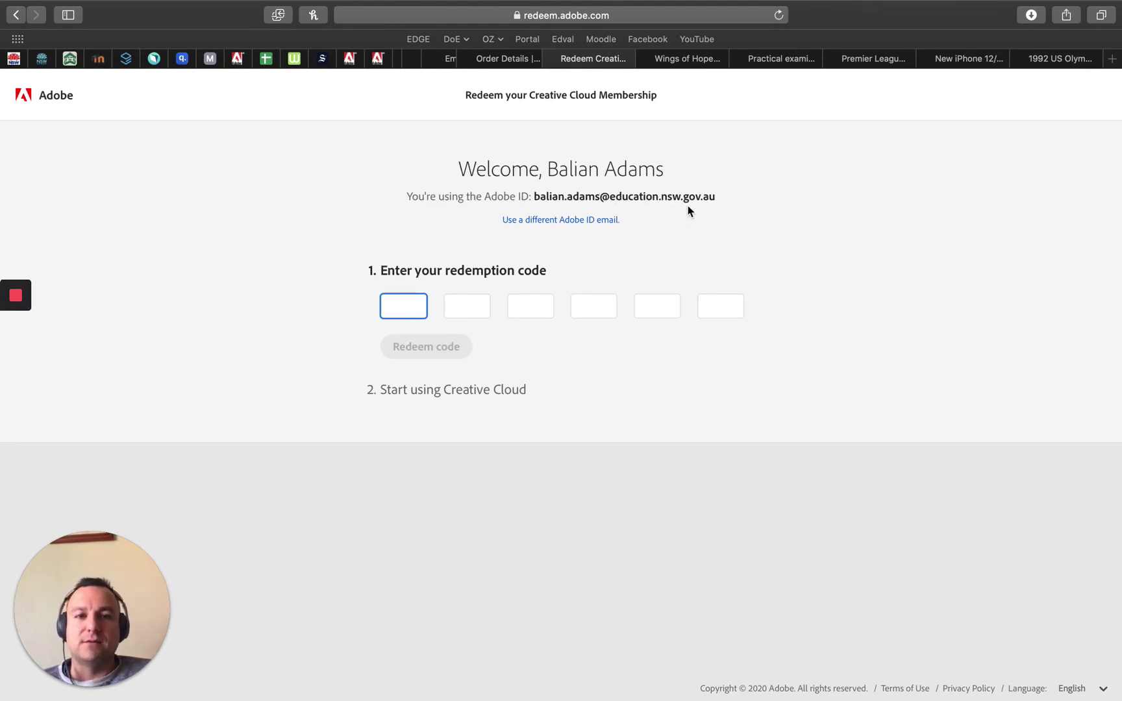
{"action": "left_click", "coordinate": [556, 220]}
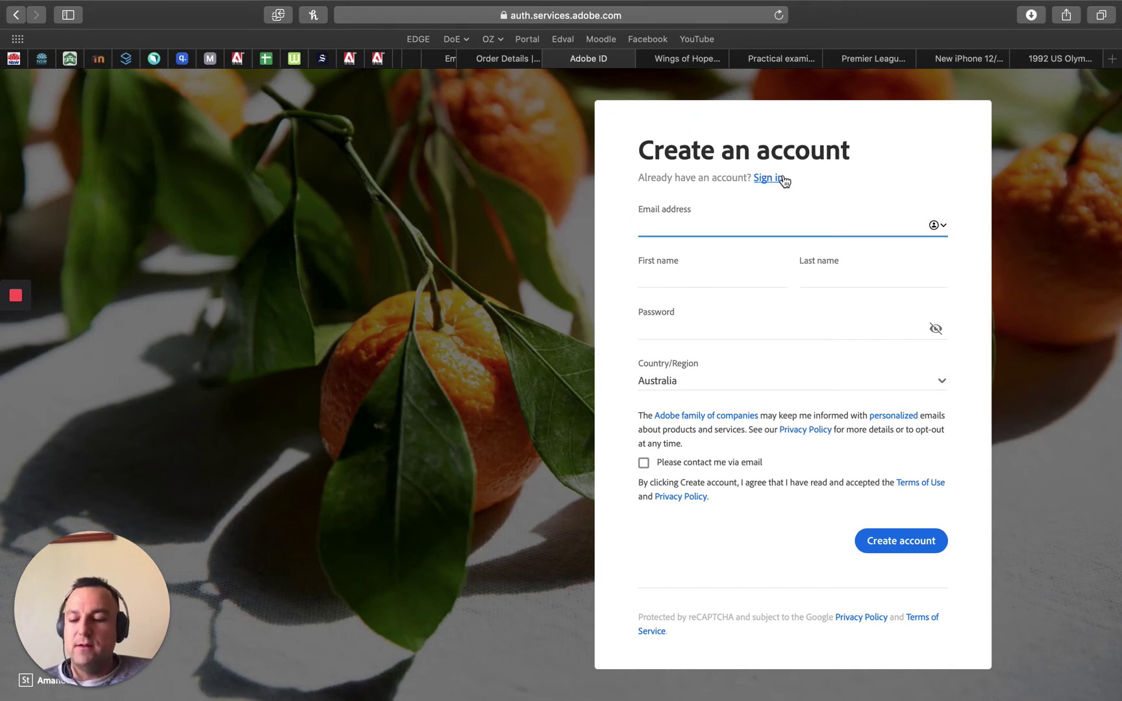
Step: Enter the student's school email address, first name and last name in the Create an account form
{"action": "left_click", "coordinate": [680, 230]}
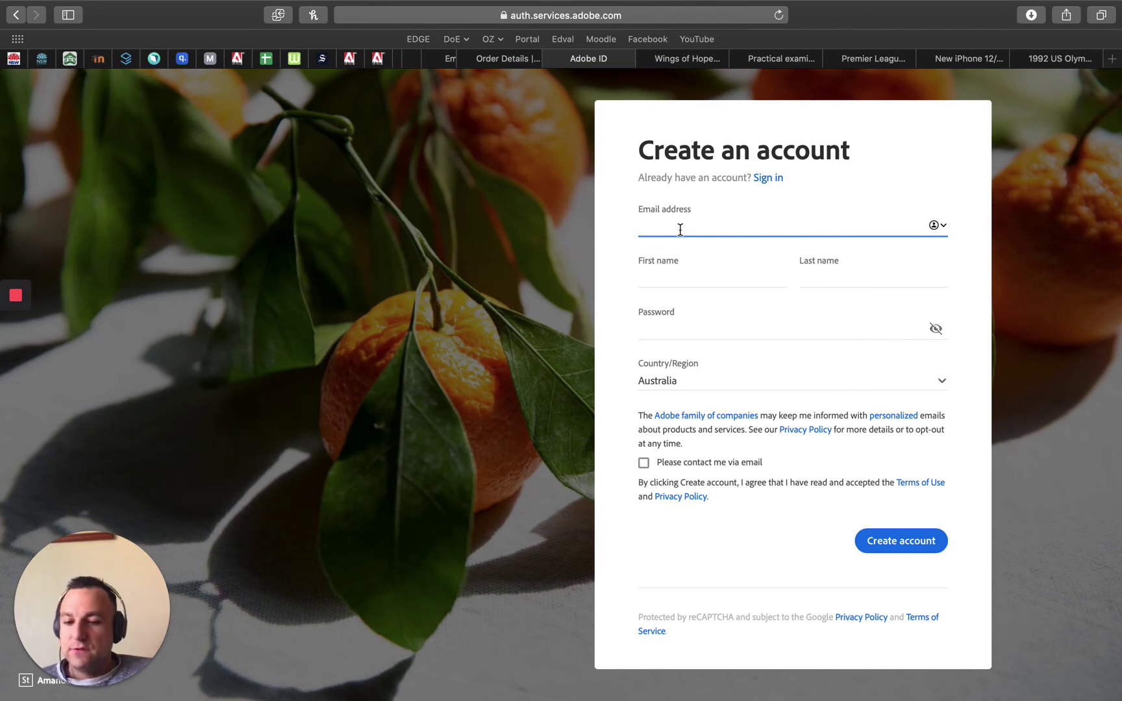
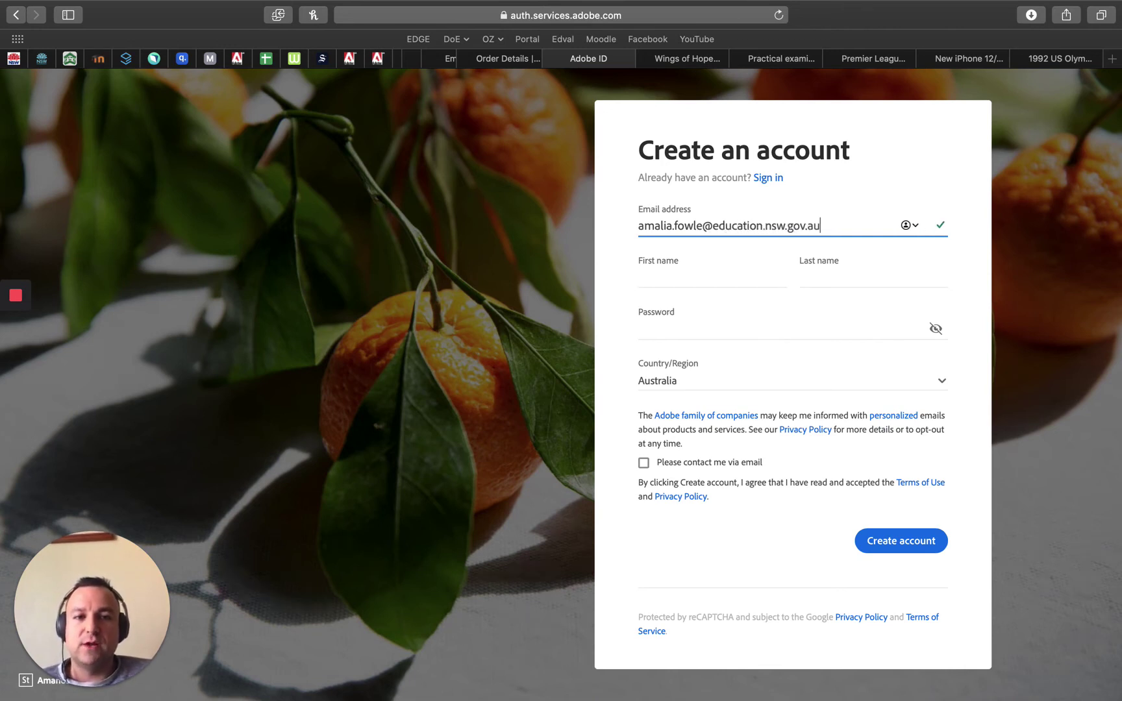
{"action": "key", "text": "Return"}
{"action": "key", "text": "Tab"}
{"action": "key", "text": "Tab"}
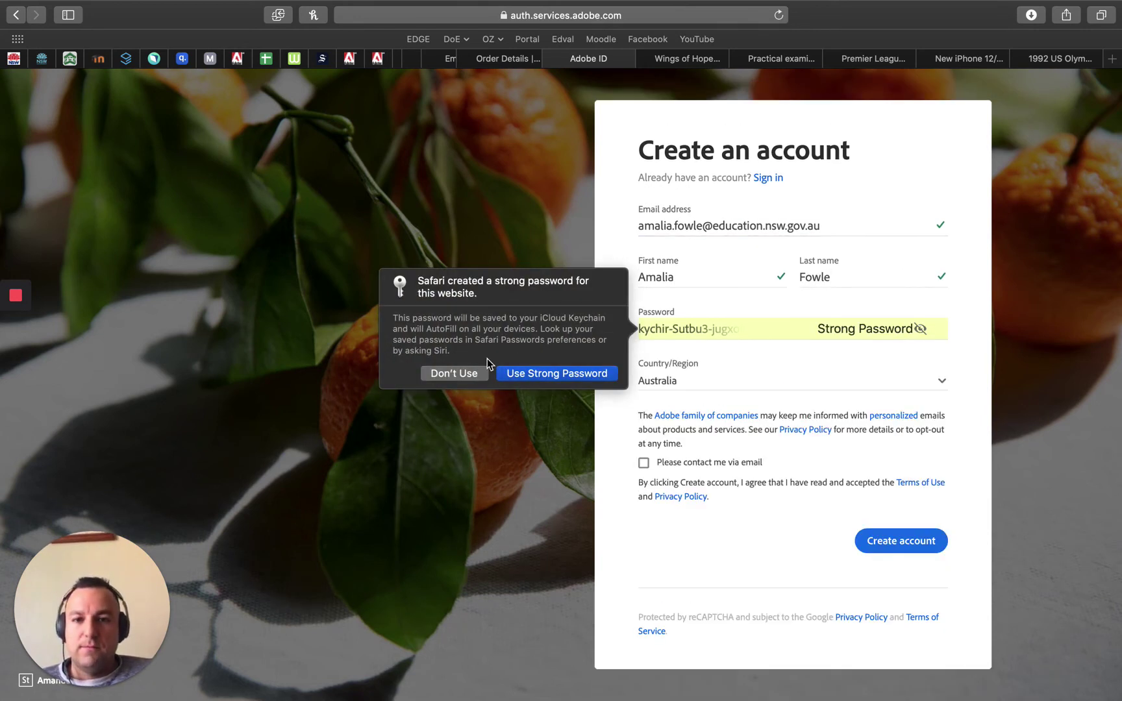
Step: Decline Safari's suggested password, enter the account password, and submit the new Adobe account
{"action": "left_click", "coordinate": [472, 372]}
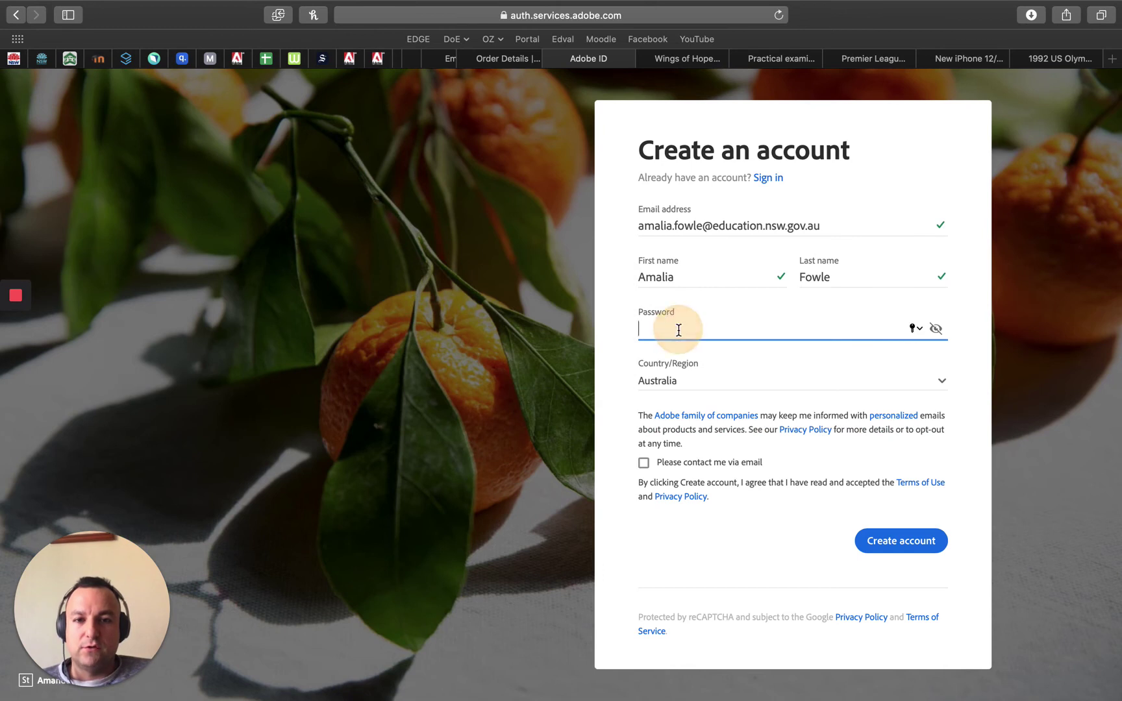
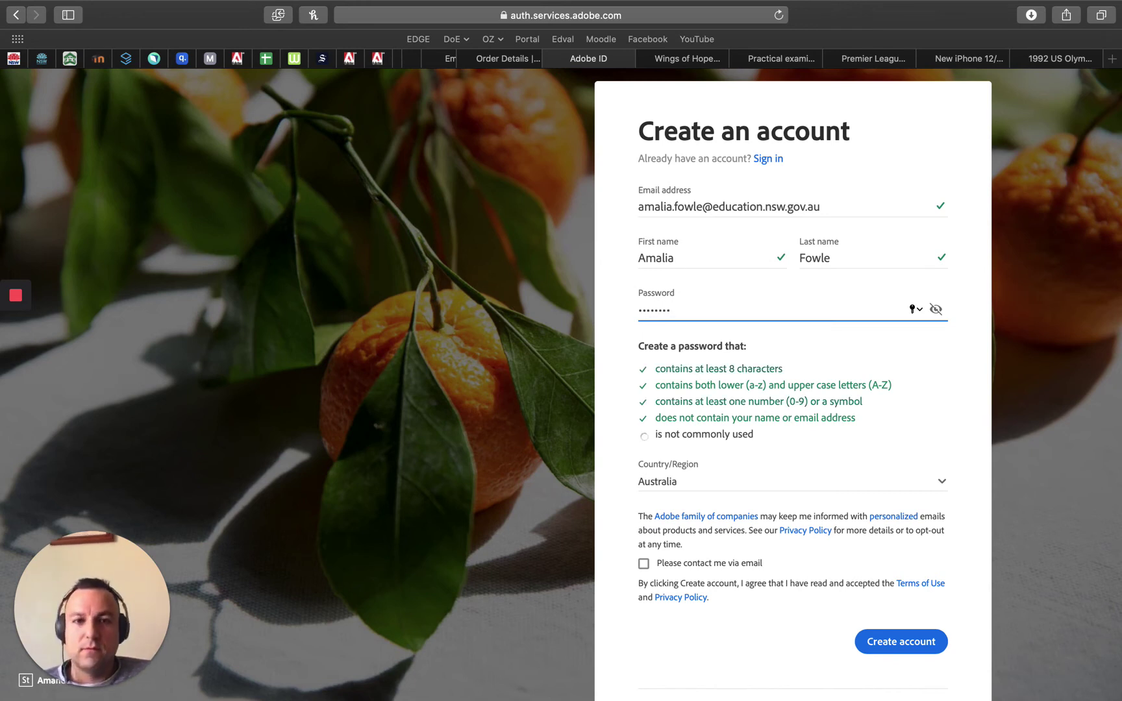
{"action": "left_click", "coordinate": [892, 643]}
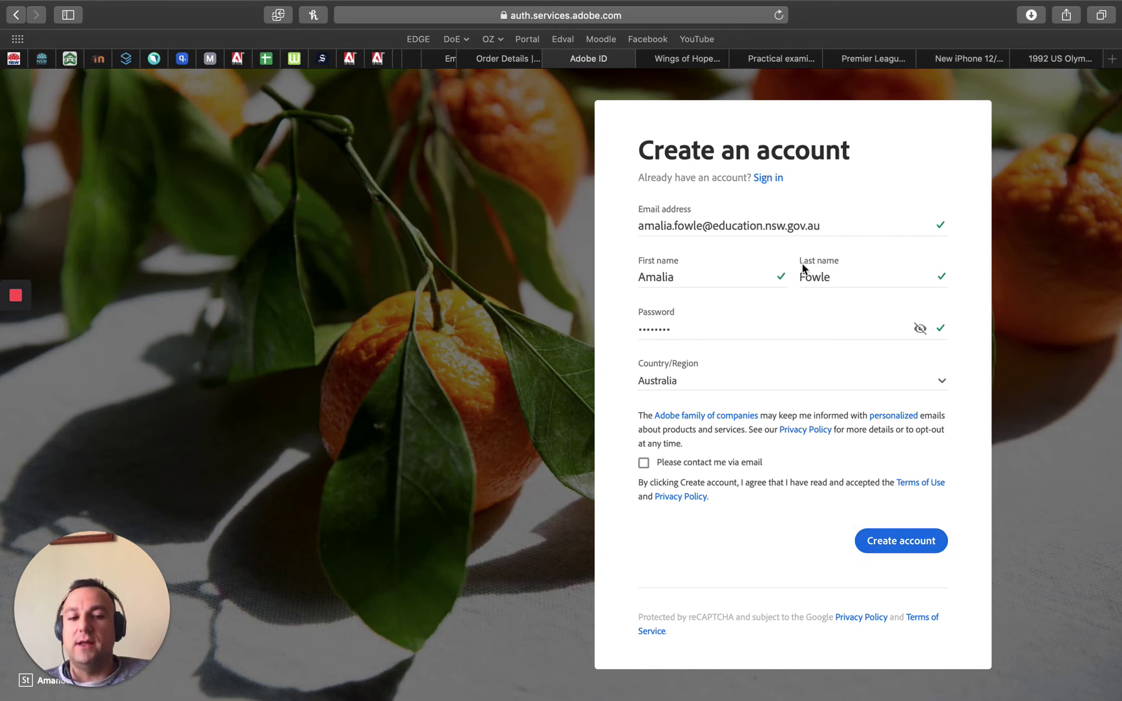
{"action": "left_click", "coordinate": [898, 542]}
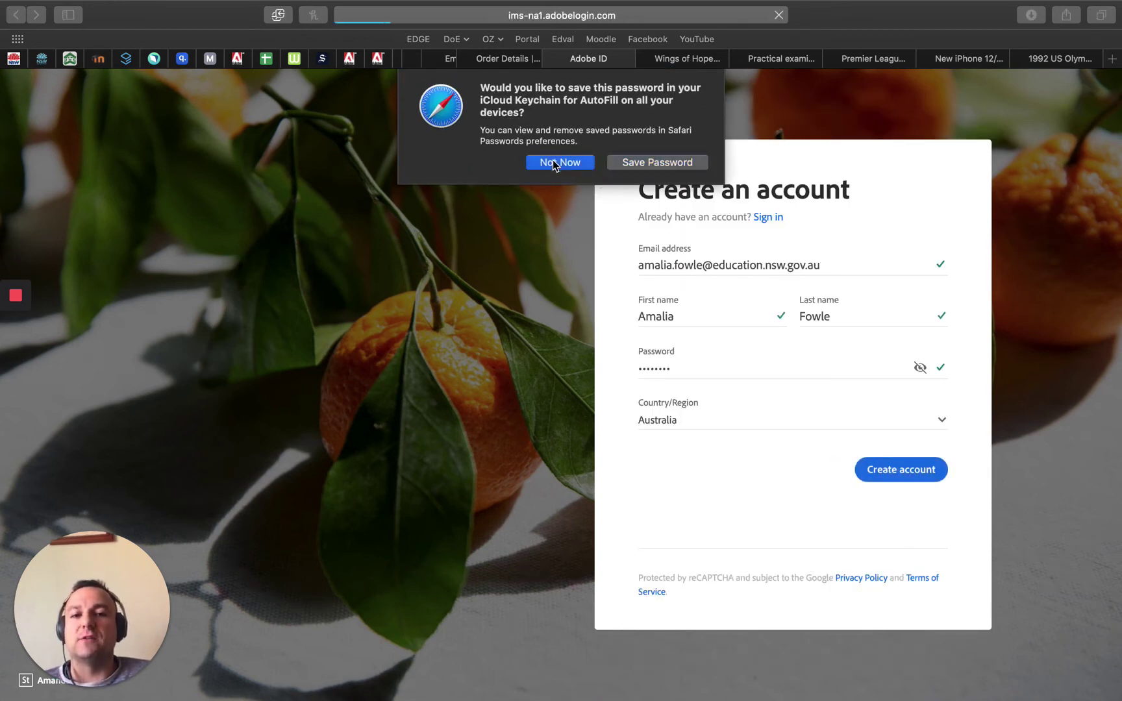
Step: Decline saving the password, paste the redemption code, and check it against the Order Details
{"action": "left_click", "coordinate": [554, 163]}
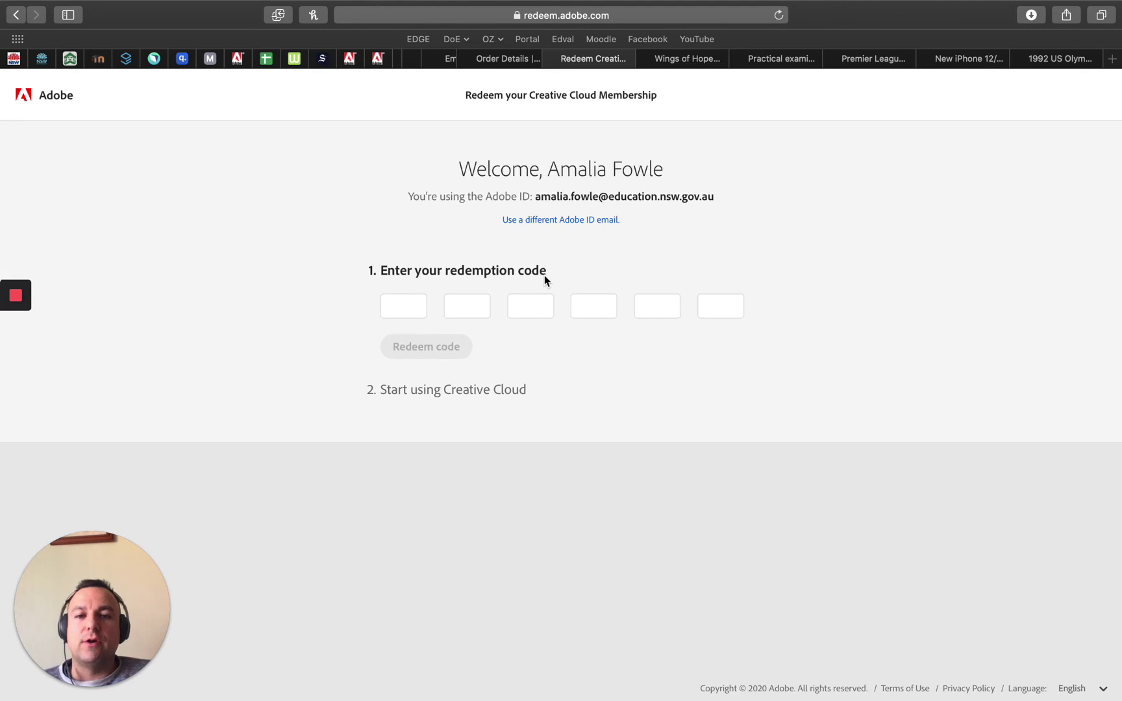
{"action": "left_click", "coordinate": [400, 305]}
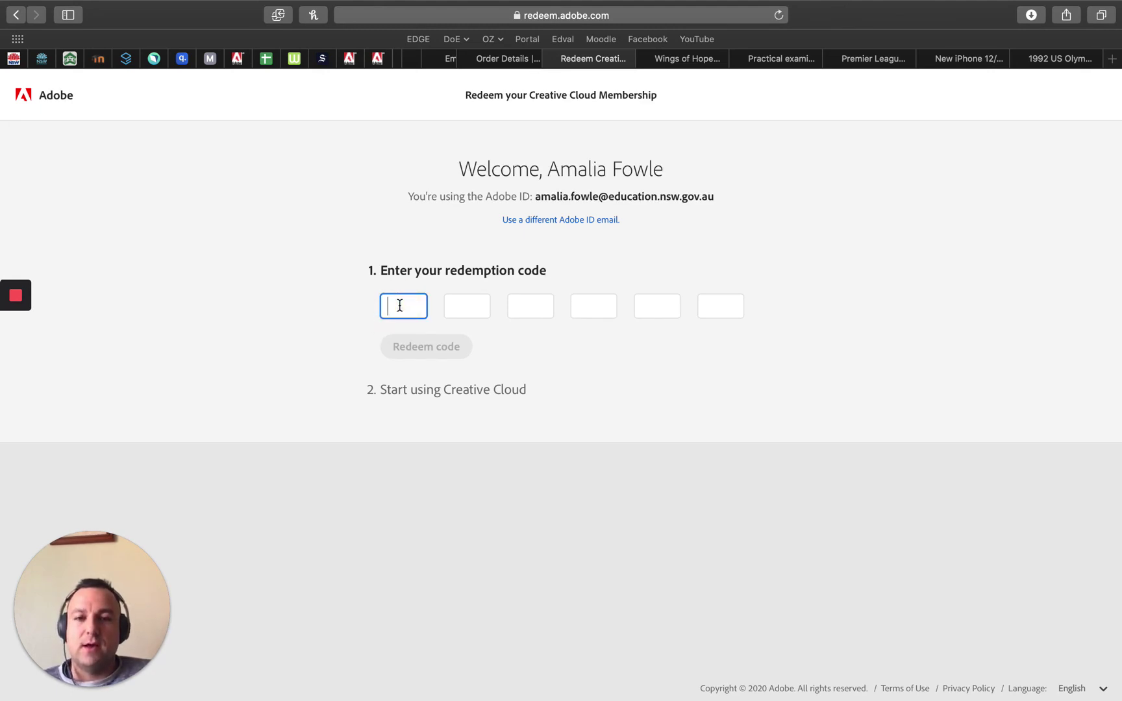
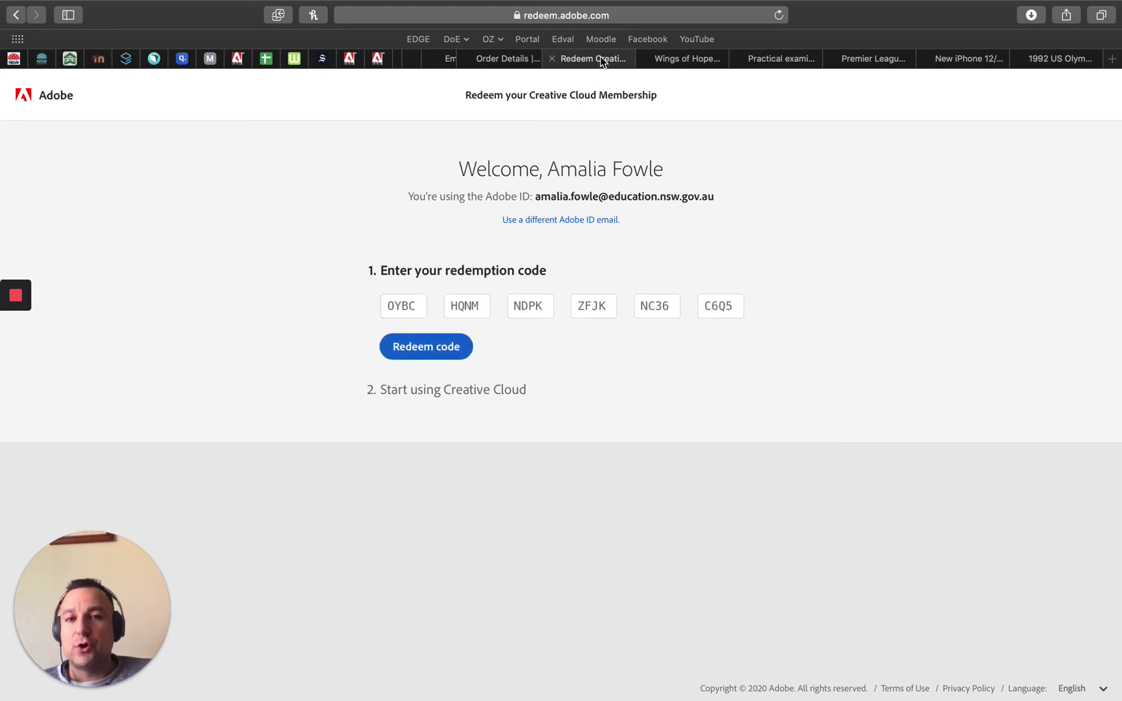
{"action": "left_click", "coordinate": [503, 62]}
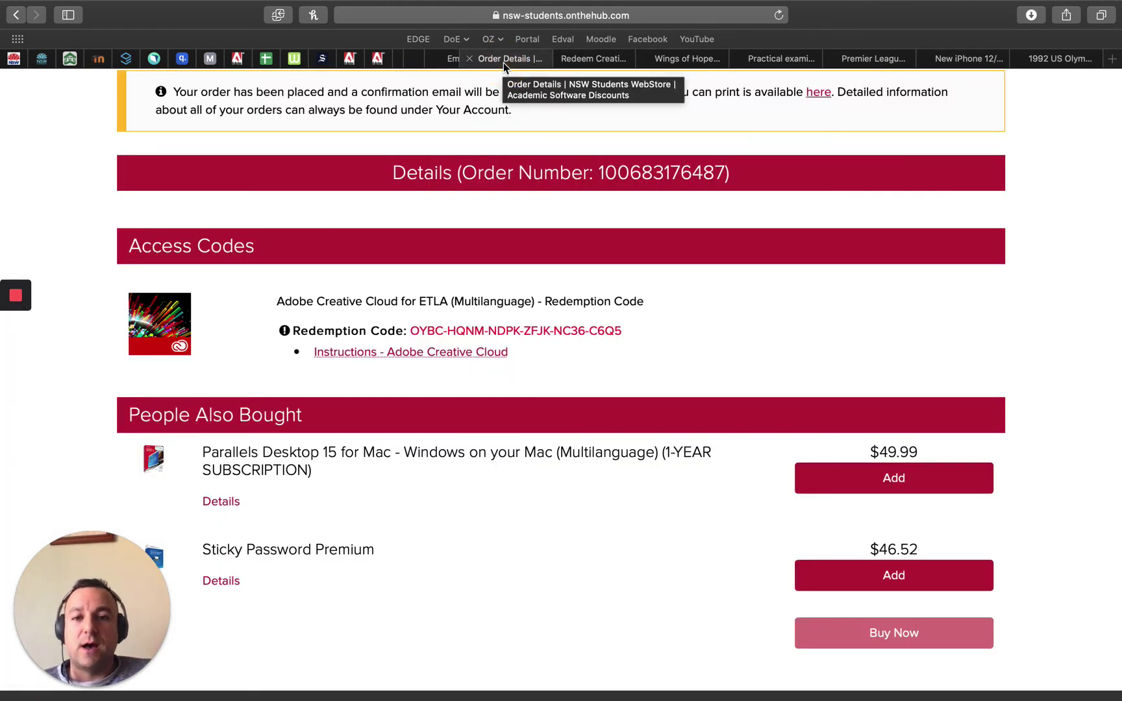
{"action": "left_click", "coordinate": [587, 60]}
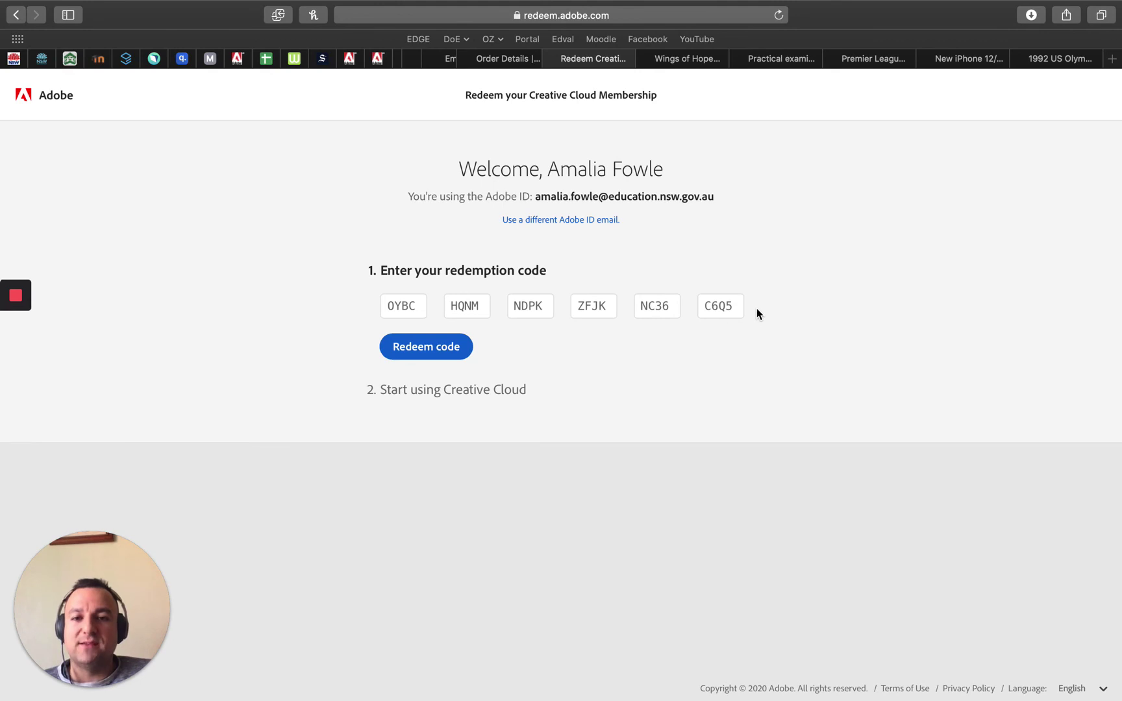
Step: Redeem the code to the new Adobe ID, confirm the target email, and return to the desktop
{"action": "left_click", "coordinate": [419, 353]}
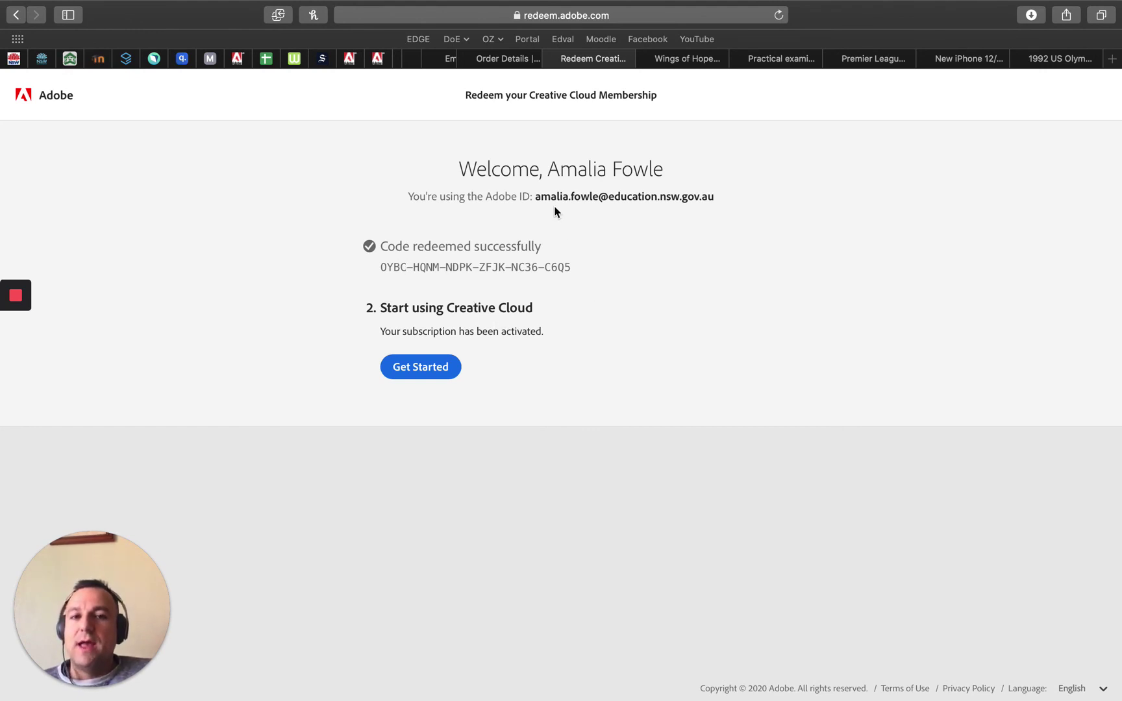
{"action": "left_click_drag", "start_coordinate": [535, 196], "coordinate": [717, 197]}
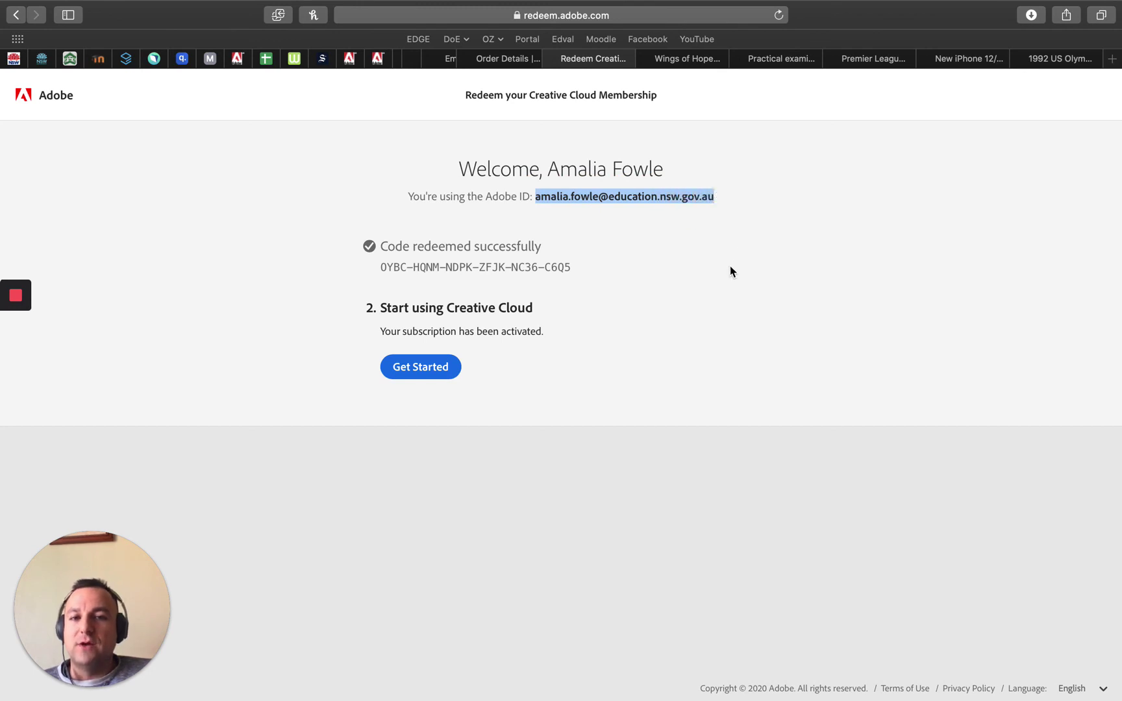
{"action": "left_click", "coordinate": [731, 269]}
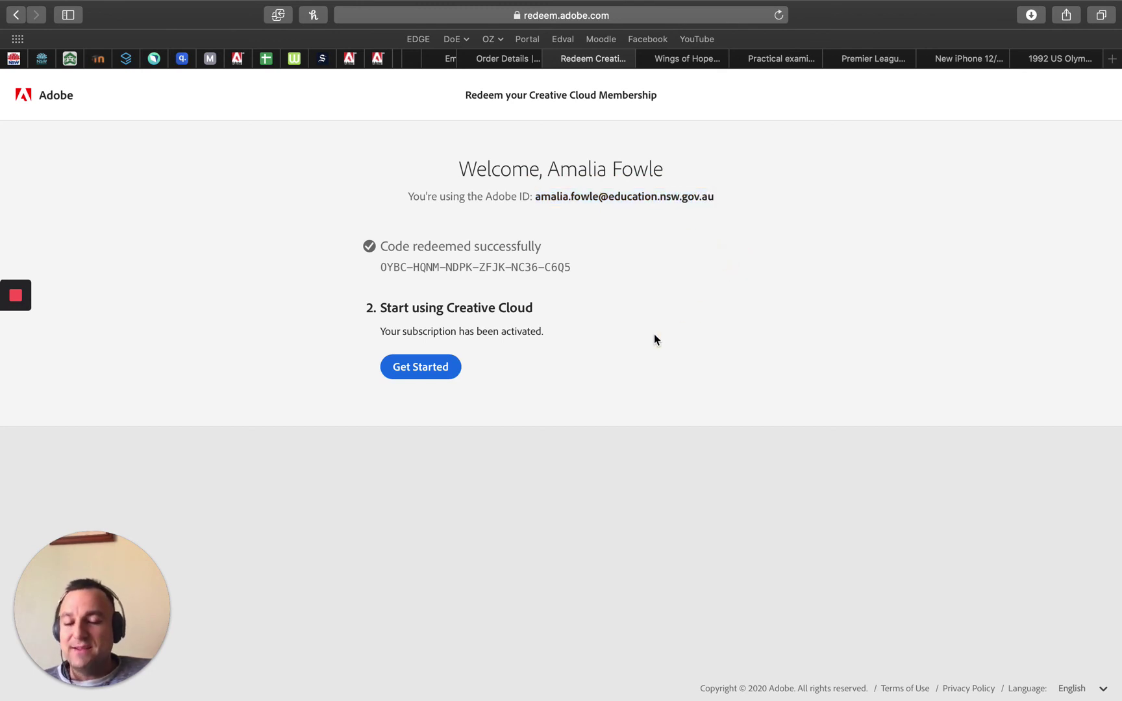
{"action": "key", "text": "ctrl+Left"}
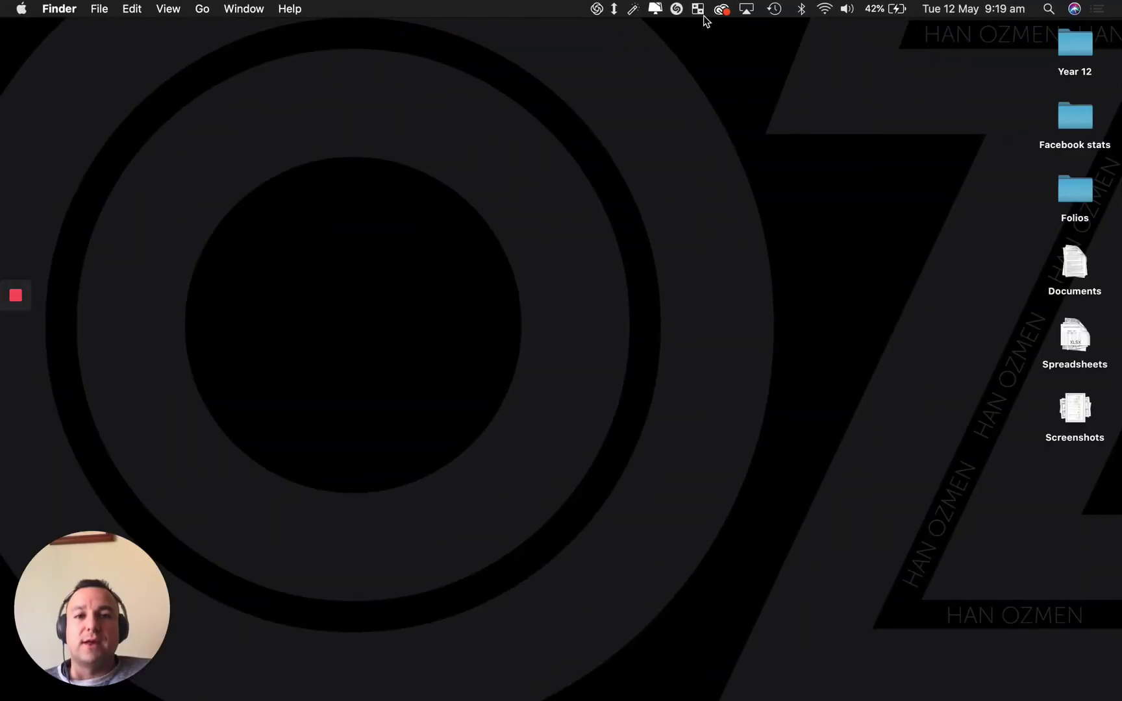
Step: Open the Creative Cloud desktop app and confirm the new account is signed in
{"action": "left_click", "coordinate": [722, 9]}
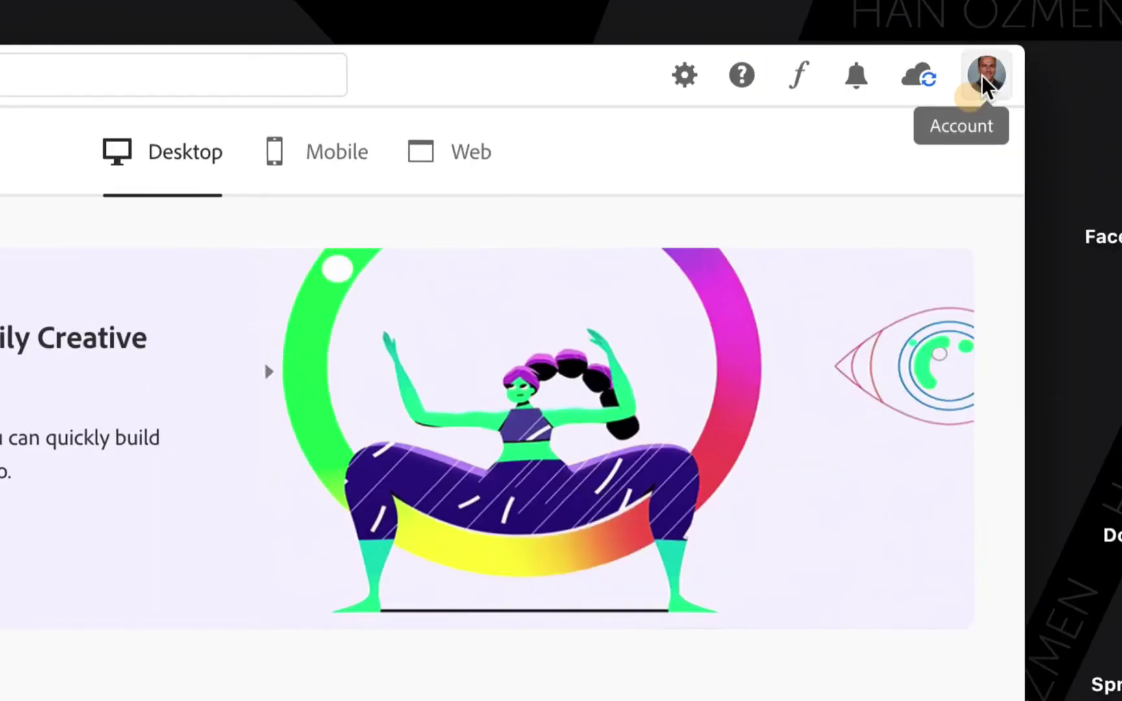
{"action": "left_click", "coordinate": [982, 76]}
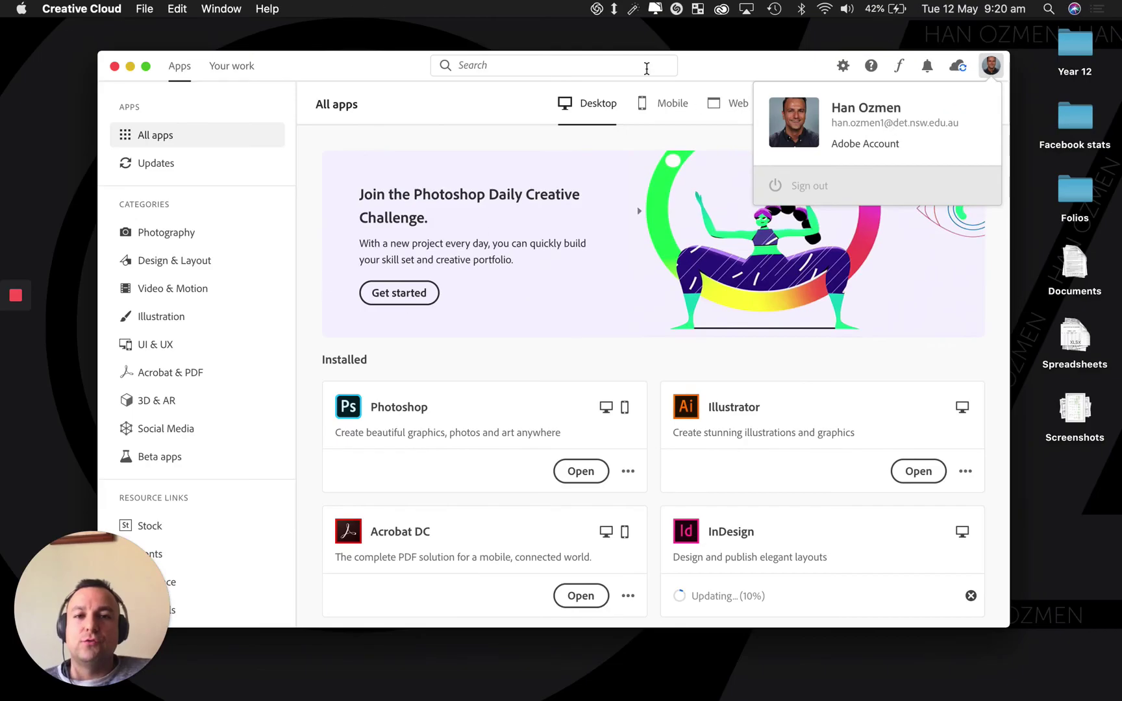
{"action": "left_click", "coordinate": [721, 69]}
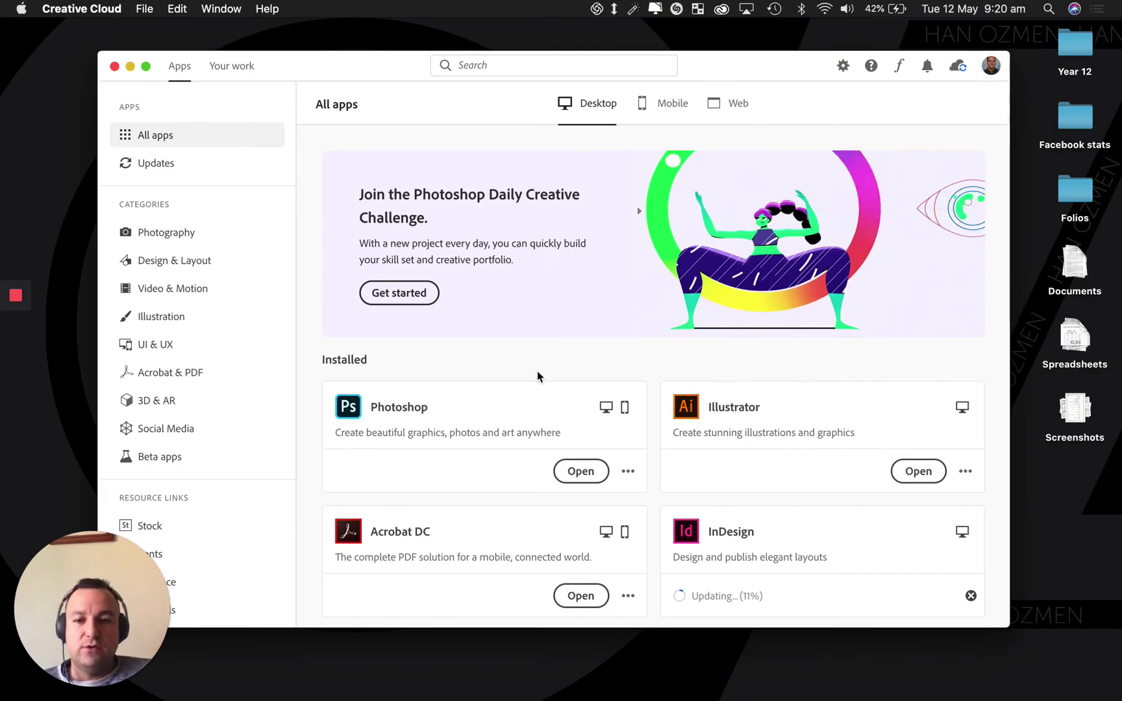
Step: Scroll through All apps to review installed apps, including InDesign updating, then return to top
{"action": "scroll", "coordinate": [537, 371], "scroll_direction": "down", "scroll_amount": 3}
{"action": "scroll", "coordinate": [538, 371], "scroll_direction": "down", "scroll_amount": 2}
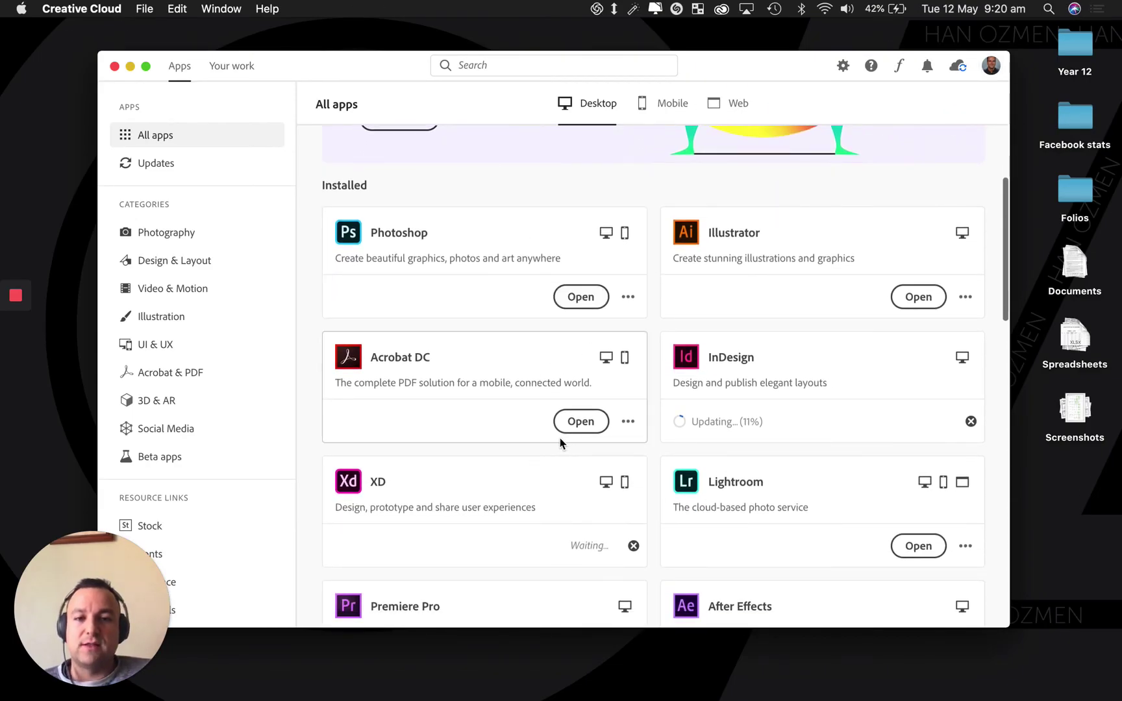
{"action": "scroll", "coordinate": [640, 415], "scroll_direction": "down", "scroll_amount": 10}
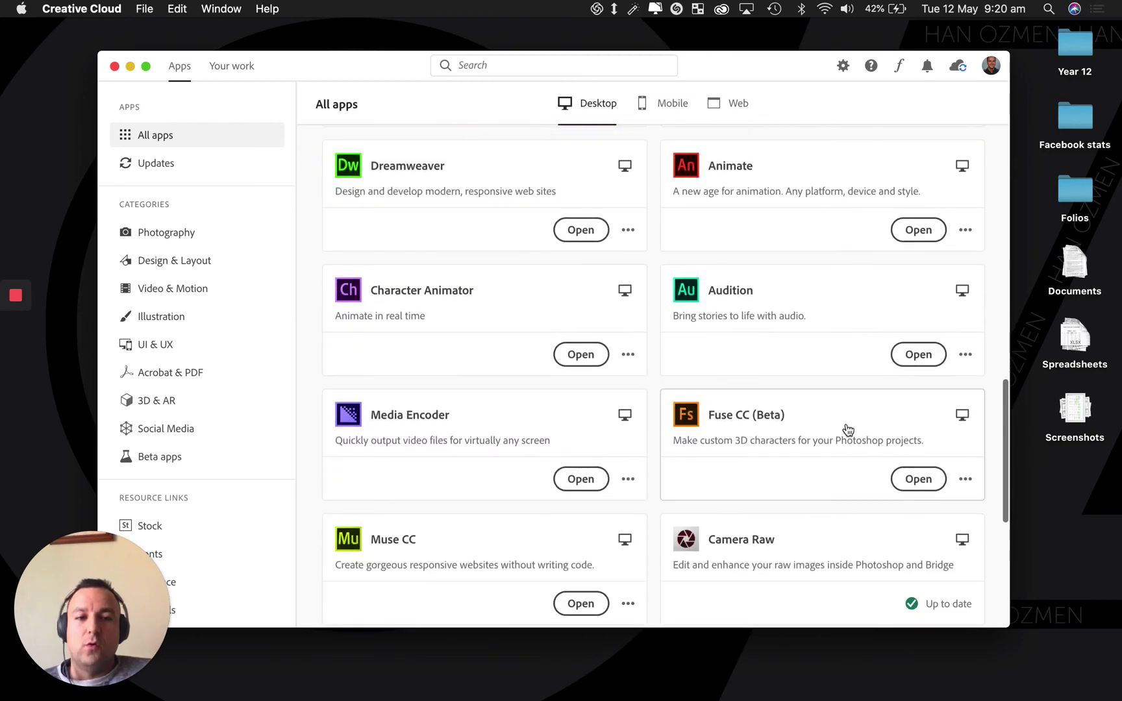
{"action": "scroll", "coordinate": [659, 450], "scroll_direction": "down", "scroll_amount": 10}
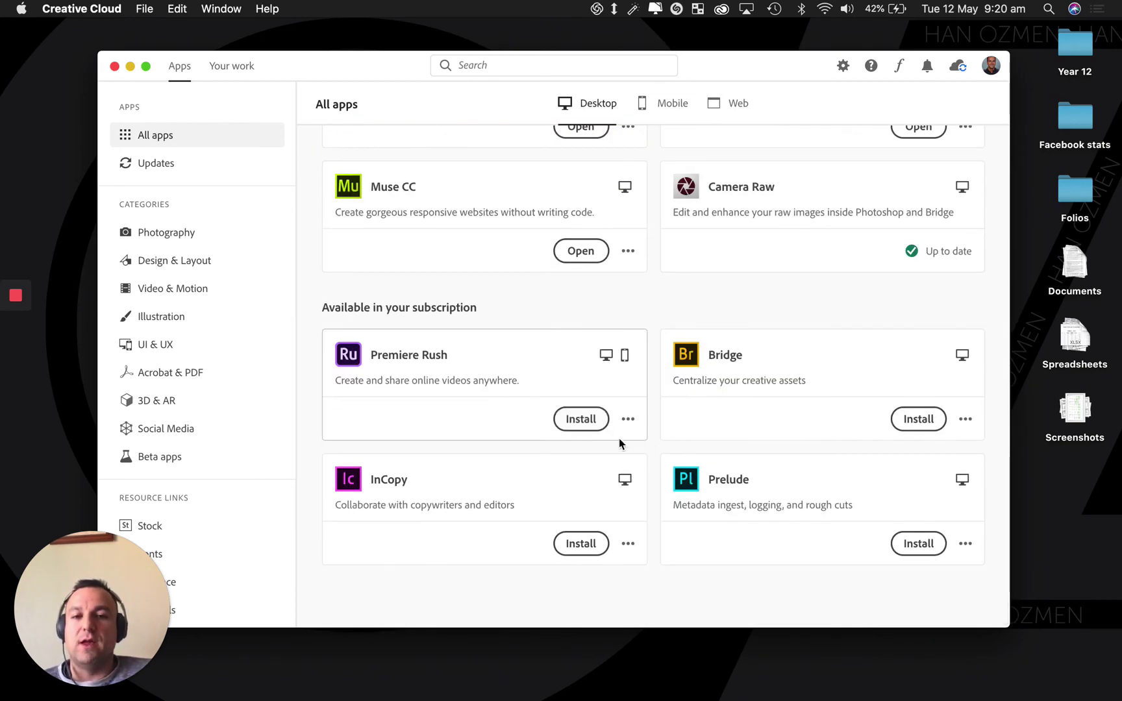
{"action": "left_click", "coordinate": [582, 252]}
{"action": "scroll", "coordinate": [661, 395], "scroll_direction": "up", "scroll_amount": 20}
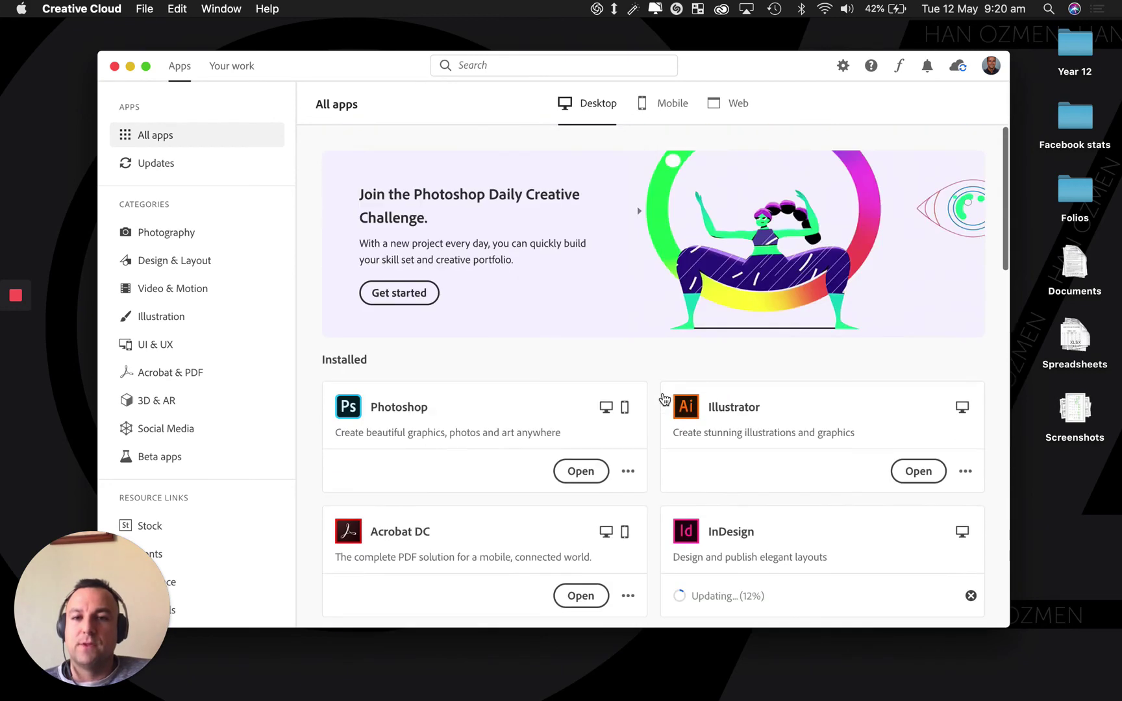